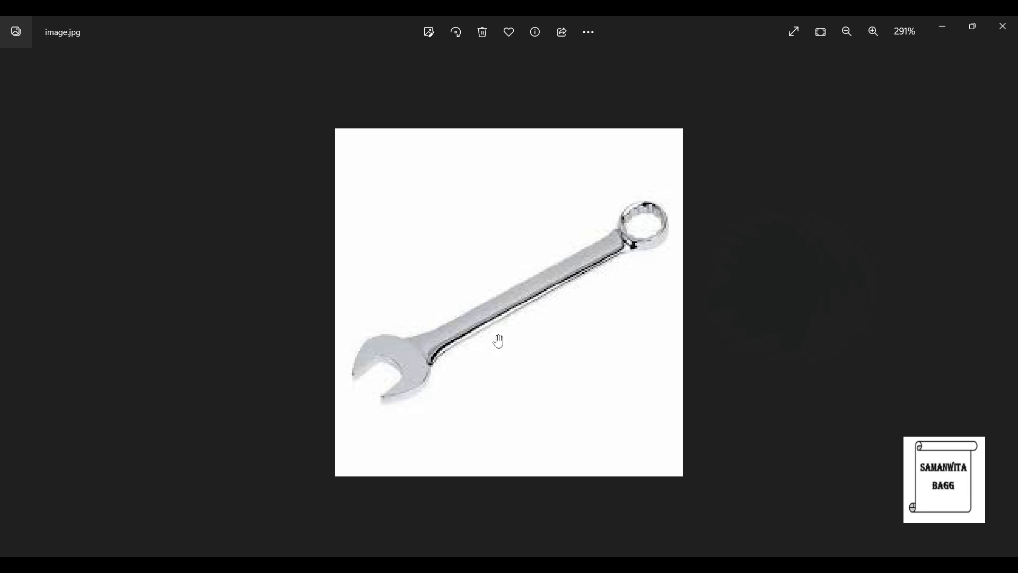
Step: Switch from the wrench reference image to Workbench and add a standalone Geometry component system to the project schematic
click(943, 27)
scroll(66, 423, down, 4)
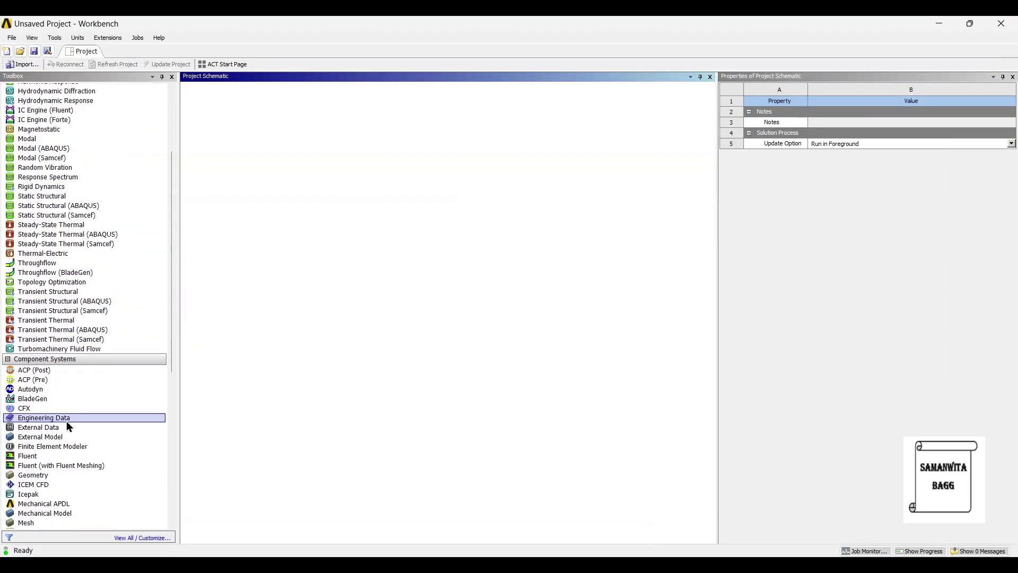
scroll(54, 416, down, 2)
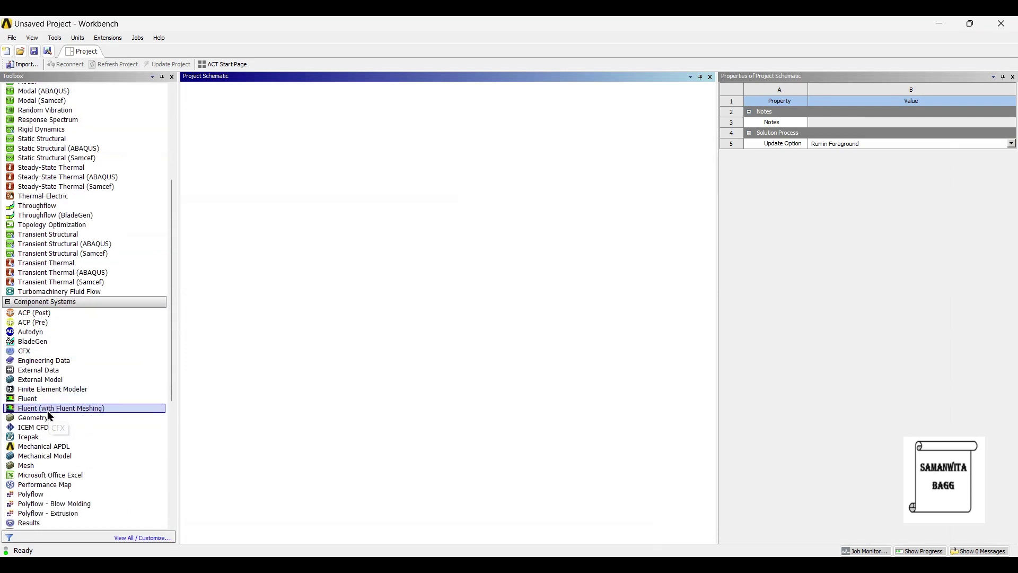
double_click(44, 422)
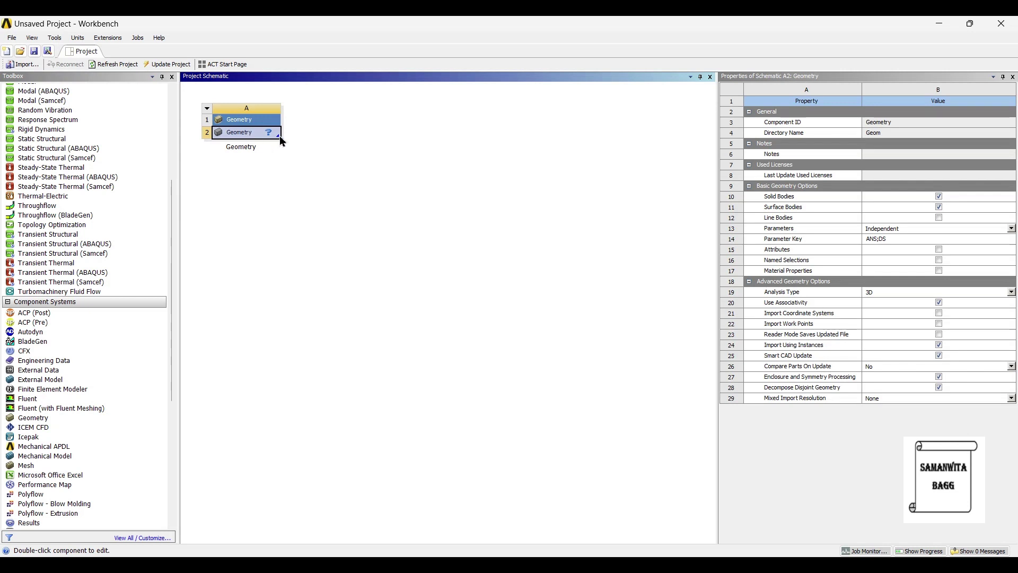
Step: Open the Geometry component as new DesignModeler geometry and set the length unit to millimetres
right_click(247, 132)
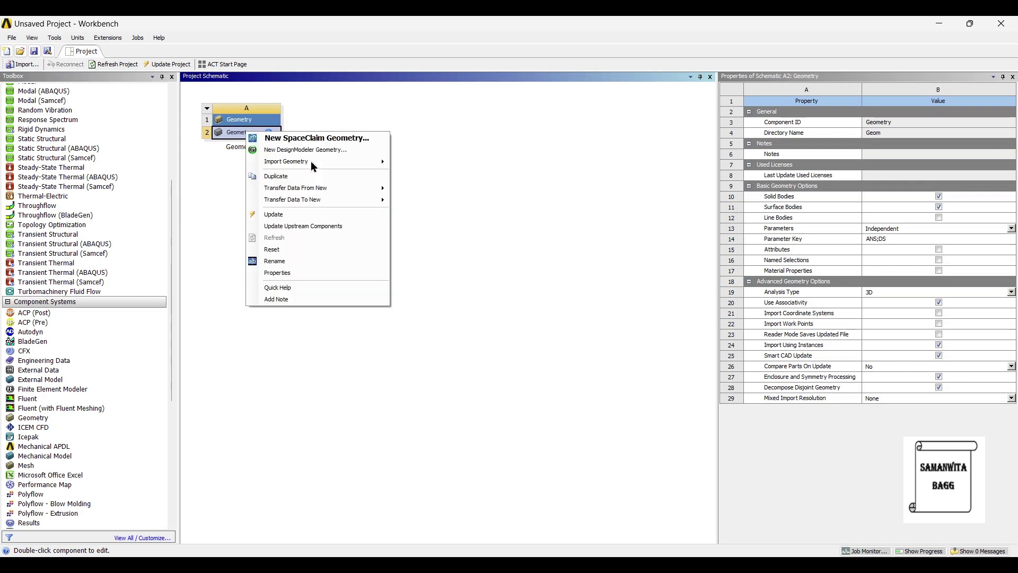
click(365, 150)
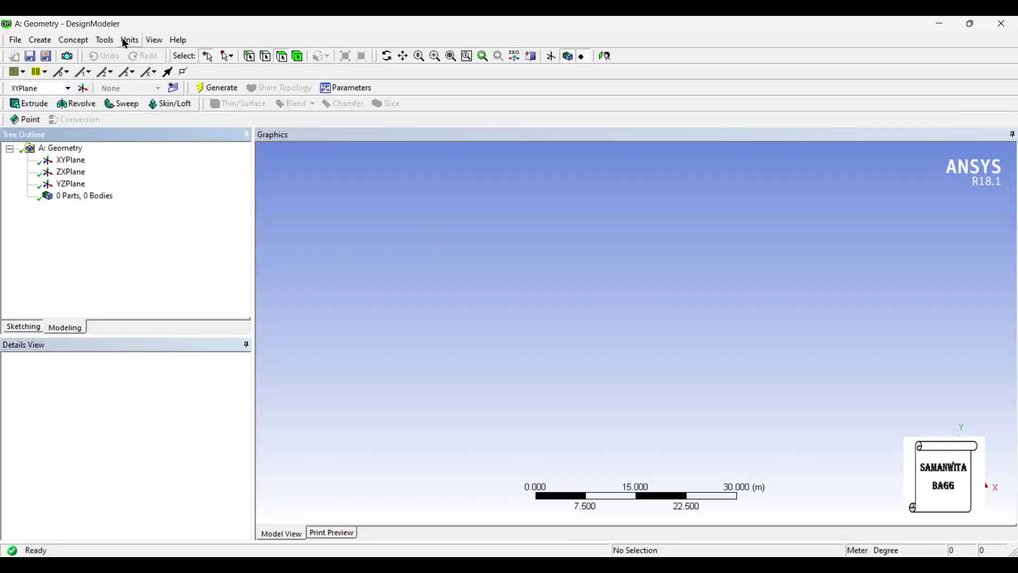
click(127, 40)
click(151, 82)
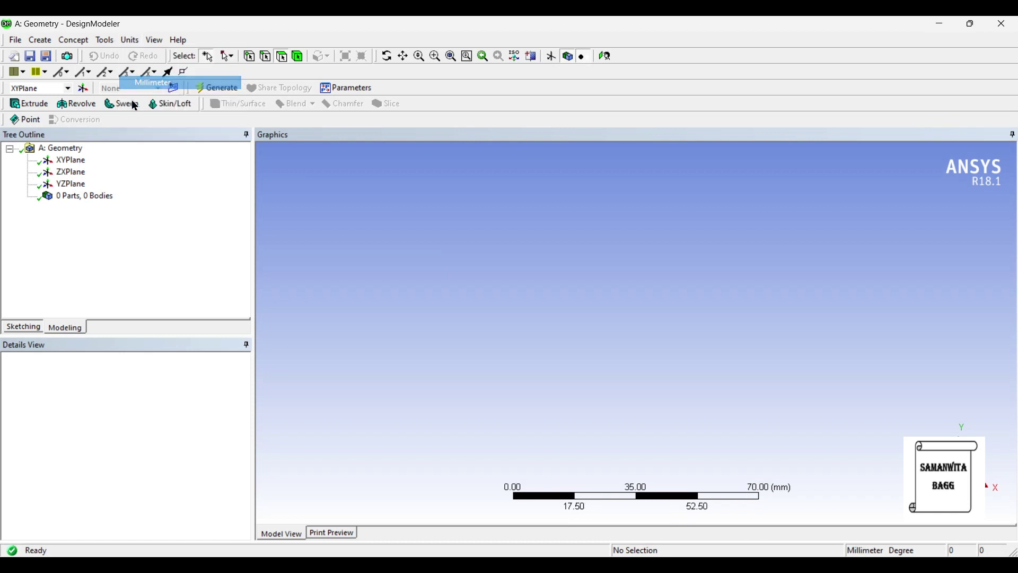
Step: On the XY plane, sketch two circles centred on the X axis, about 26 mm diameter on the negative side and about 18 mm on the positive
click(72, 163)
click(605, 57)
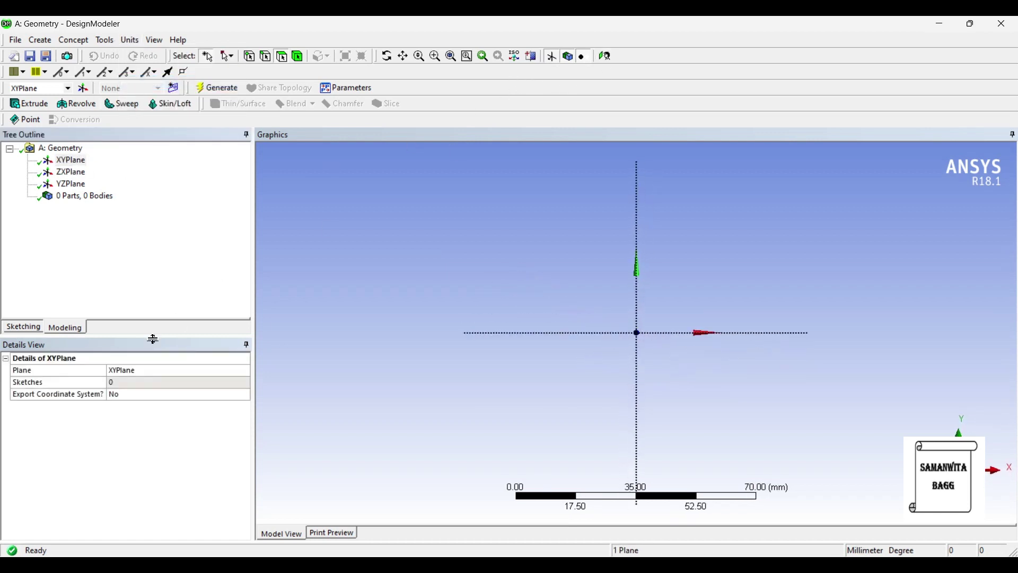
click(25, 327)
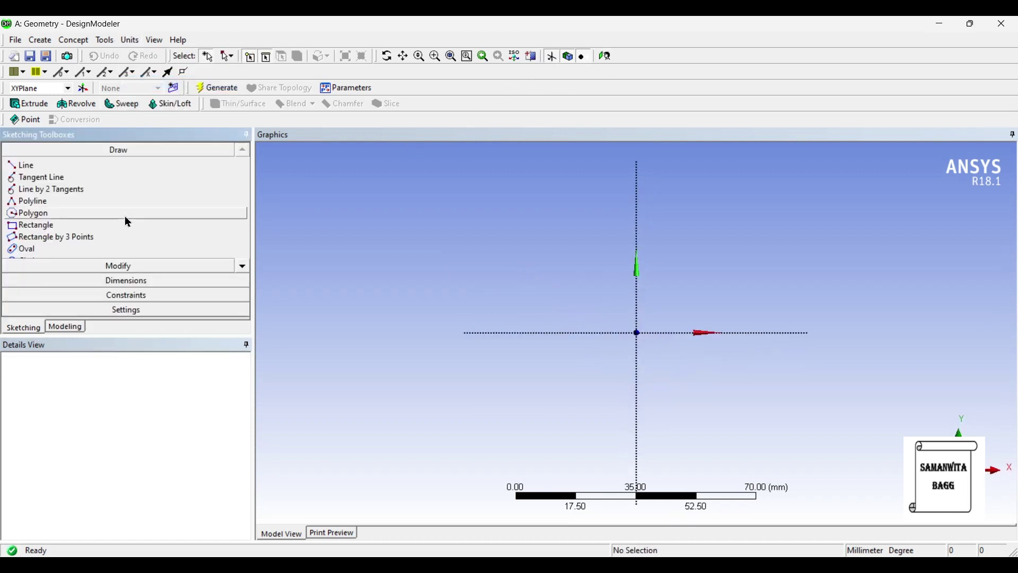
click(591, 568)
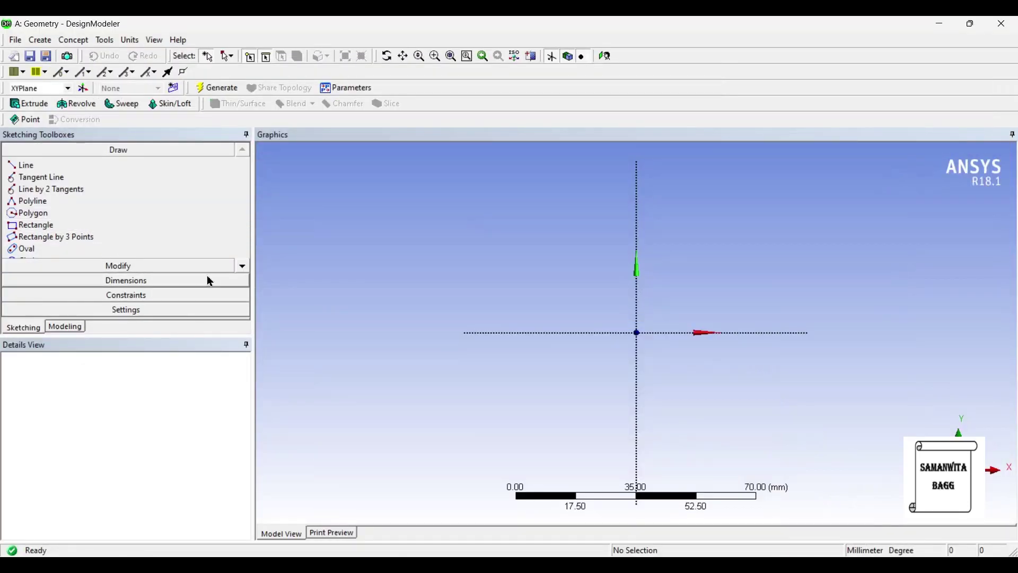
click(243, 265)
click(242, 265)
click(42, 238)
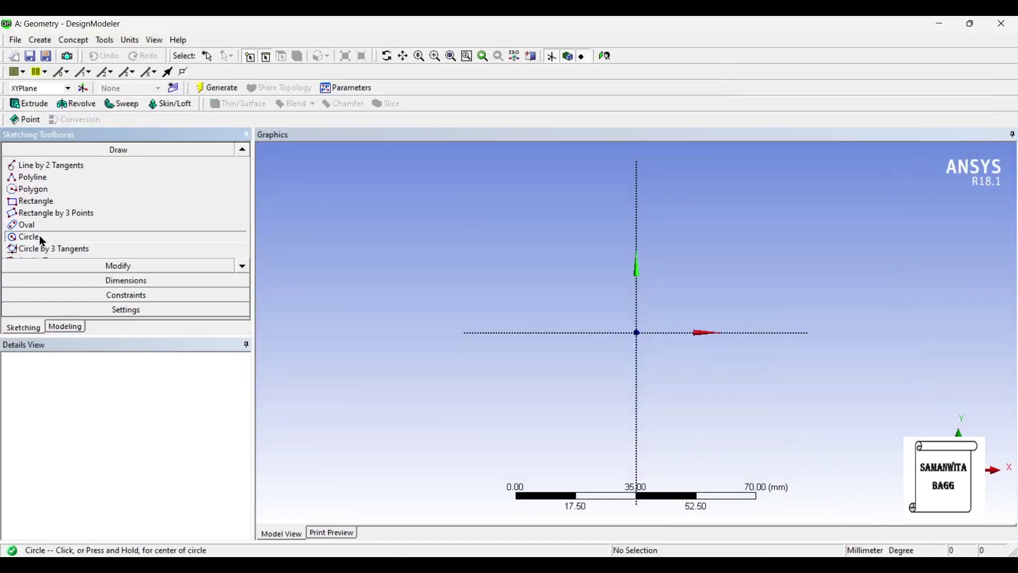
click(481, 333)
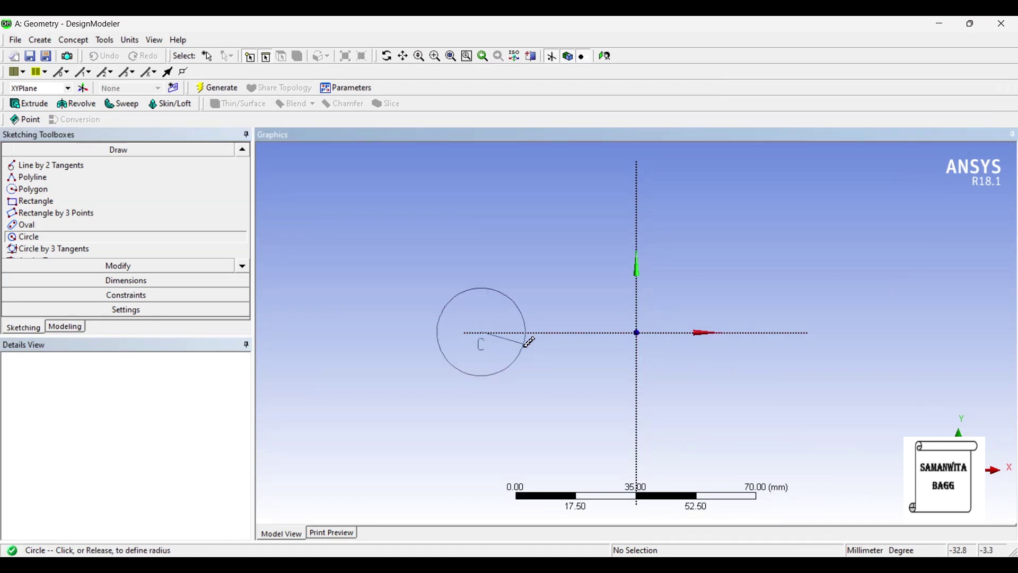
click(523, 342)
click(774, 332)
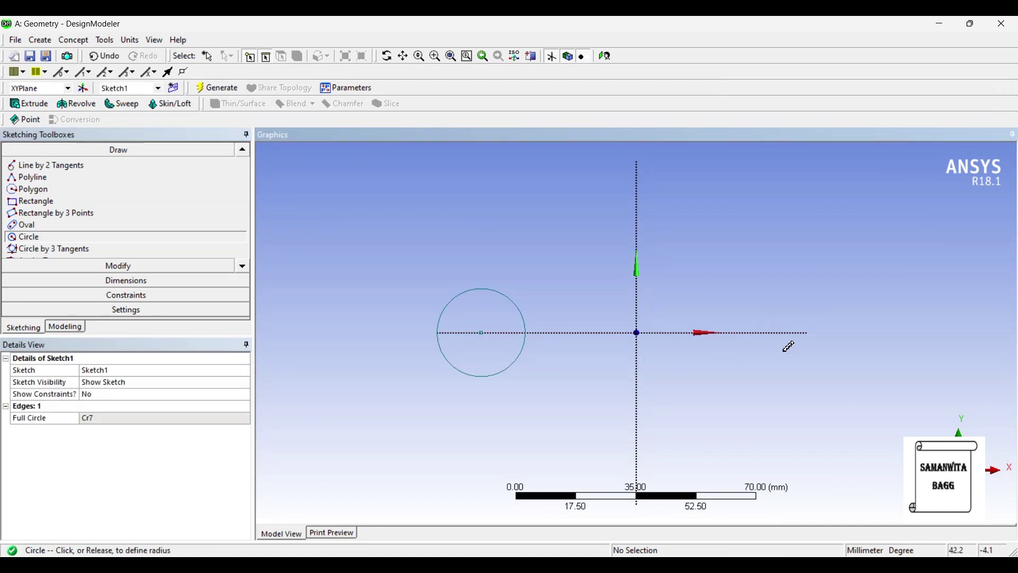
click(796, 353)
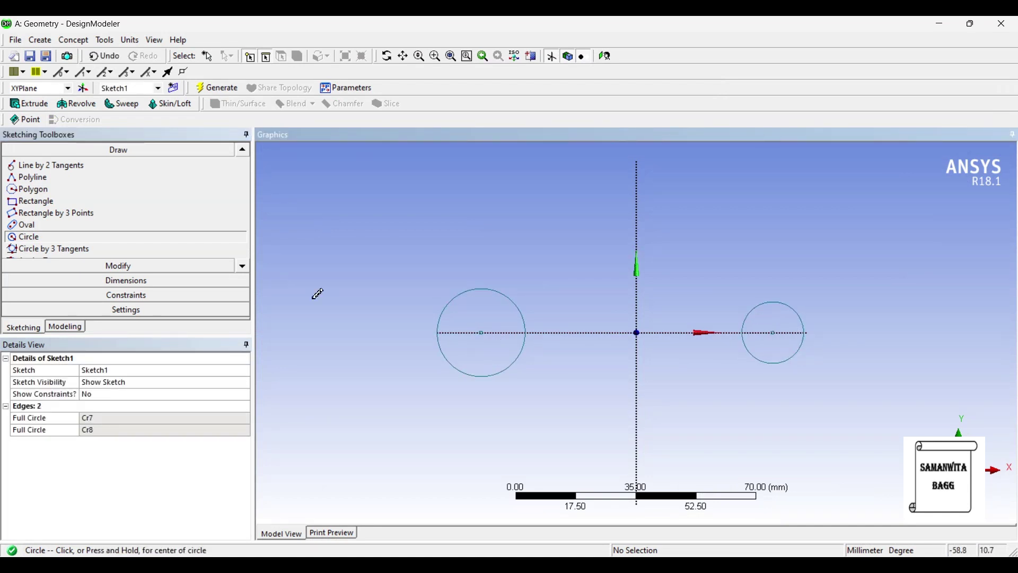
Step: Add diameter dimensions to both sketched circles
click(125, 280)
click(471, 308)
click(375, 291)
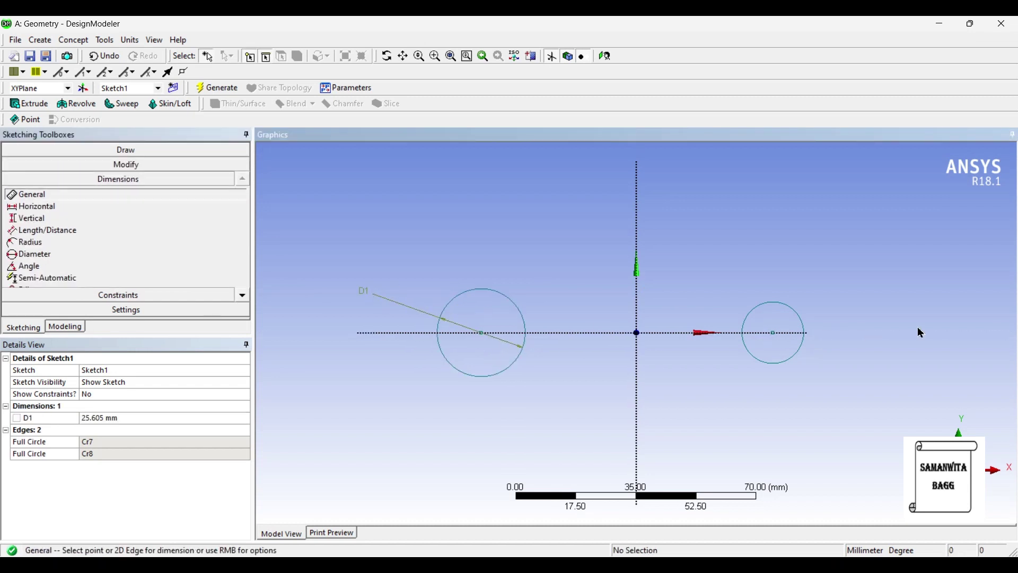
click(800, 325)
click(883, 274)
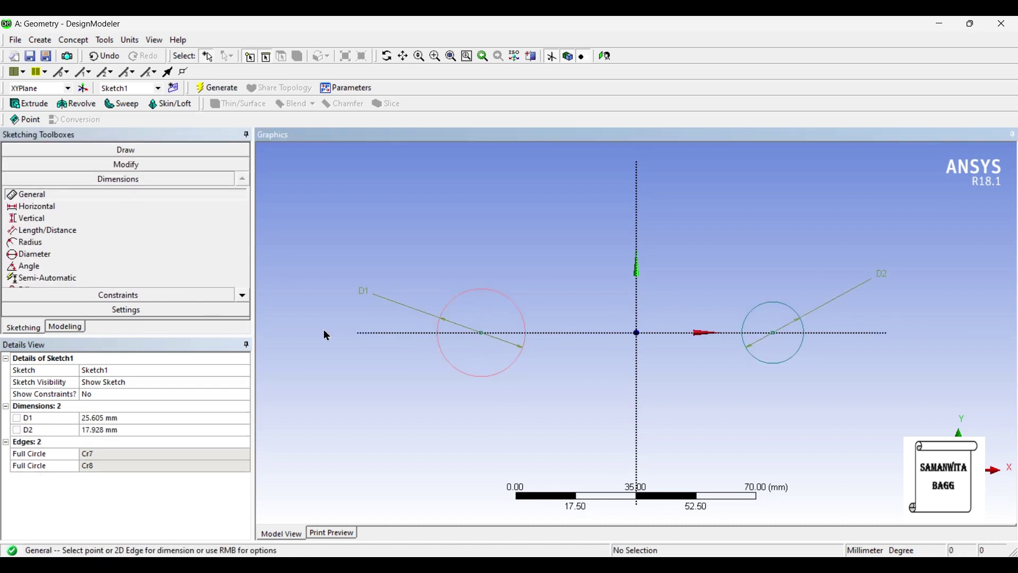
Step: Set the diameter of the circle on the negative X side to 25 mm and of the one on the positive side to 20 mm
click(103, 418)
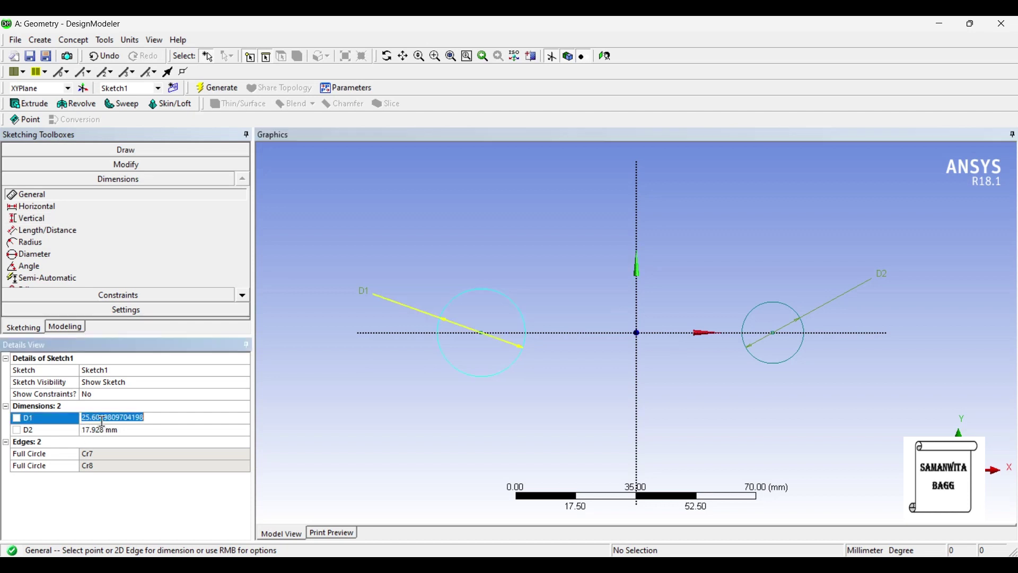
text(25)
key(Return)
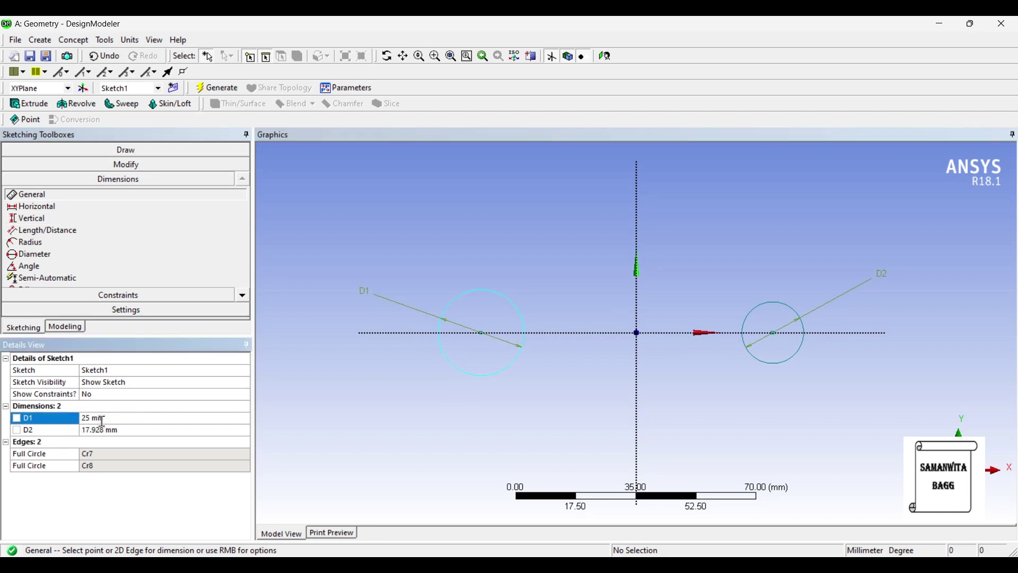
click(102, 430)
text(20)
key(Return)
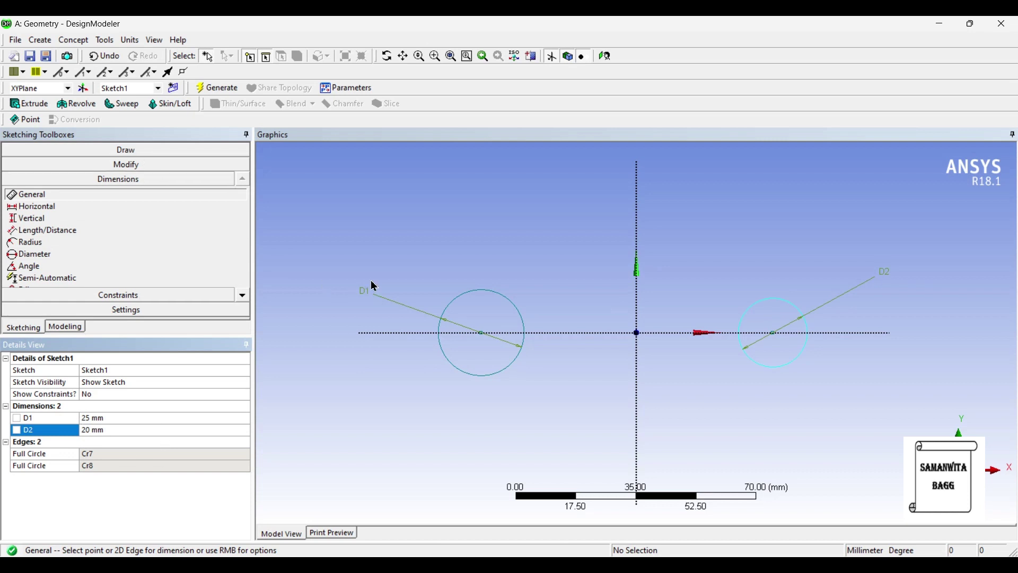
Step: Dimension the distance between the two circle centres and set it to 86 mm
click(483, 335)
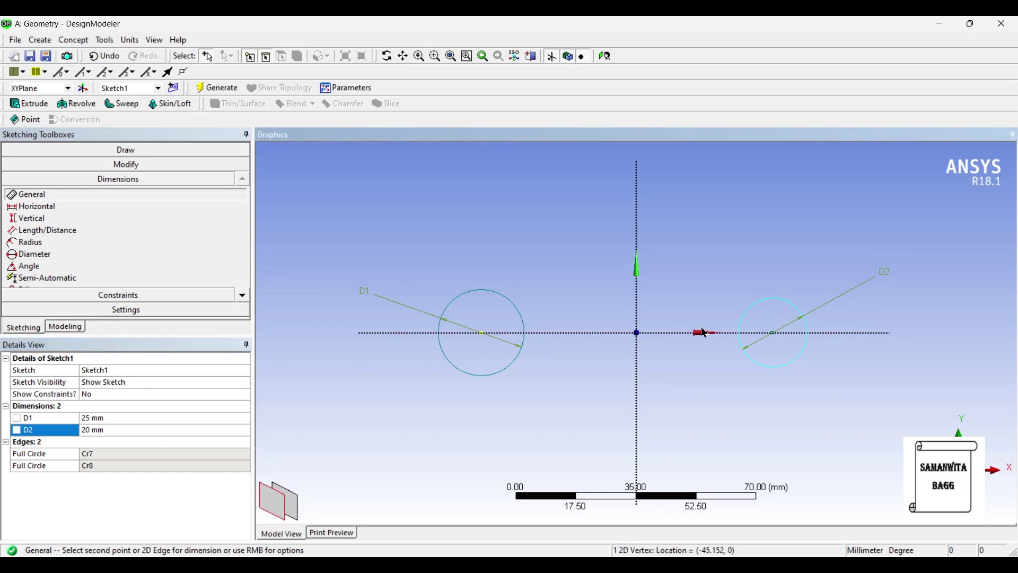
click(775, 334)
click(762, 420)
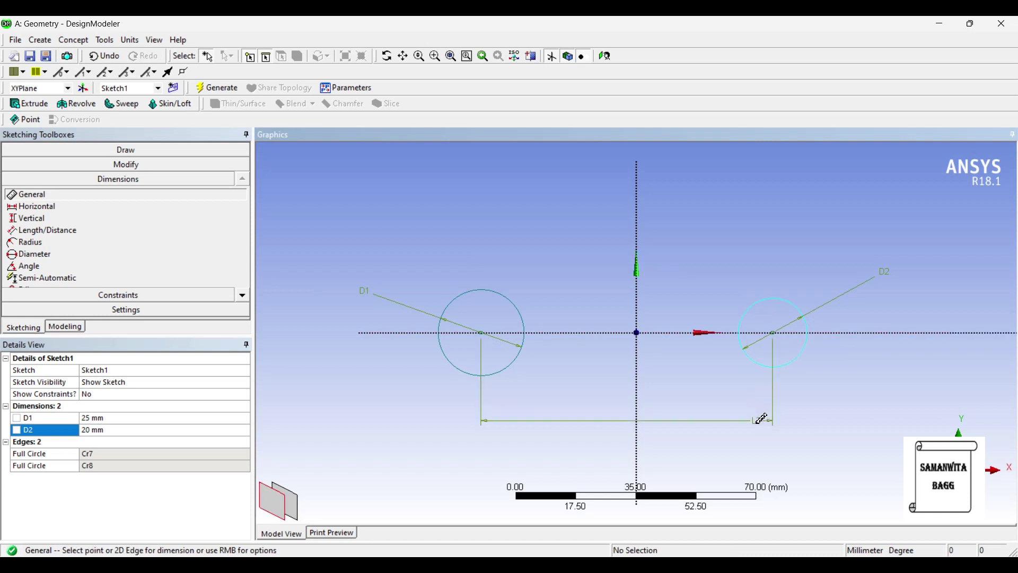
click(117, 443)
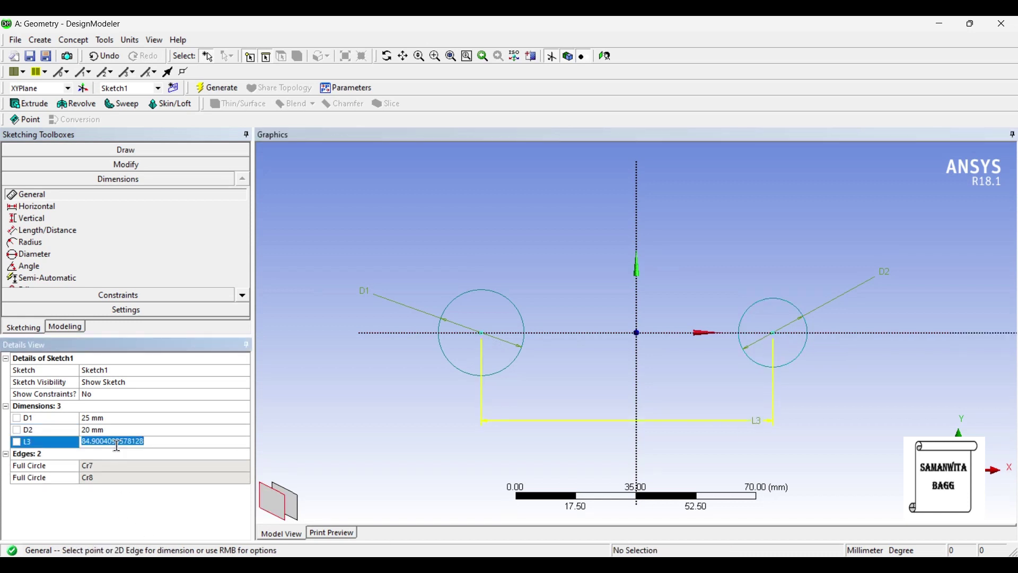
text(86)
key(Return)
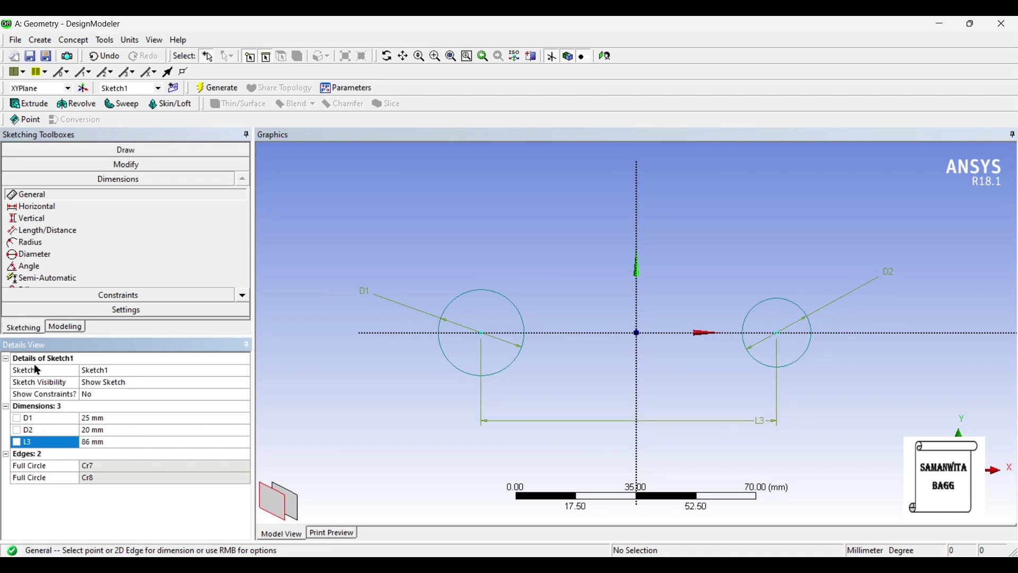
Step: Draw two horizontal lines joining the circles, about 5.8 mm above and about 7 mm below the X axis
click(119, 150)
click(52, 169)
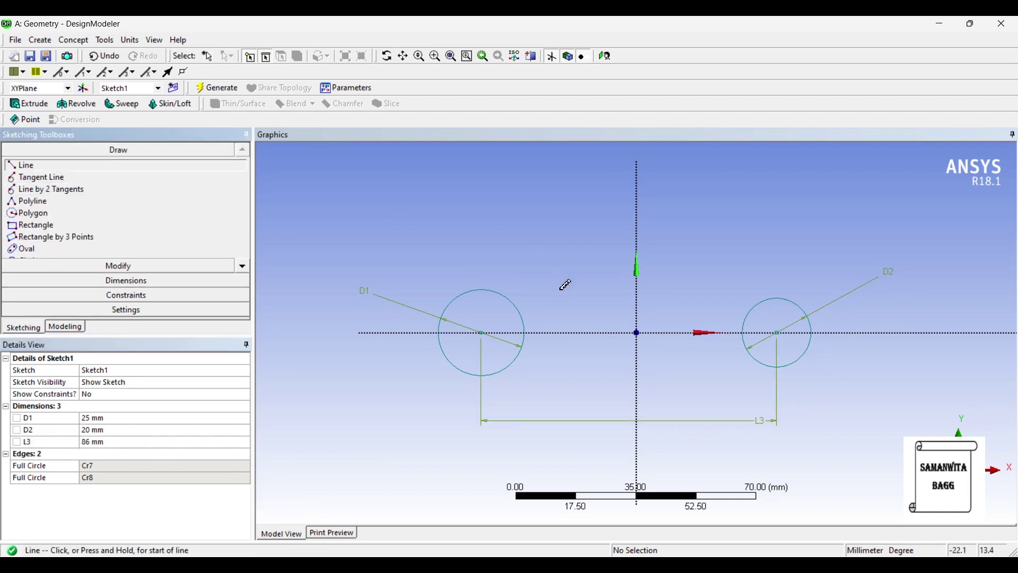
click(520, 312)
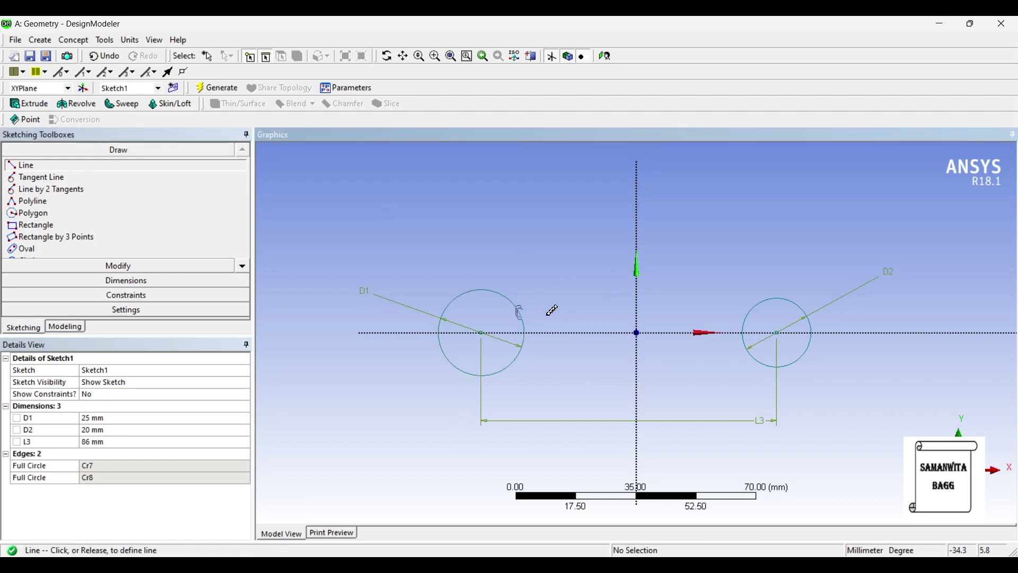
click(750, 312)
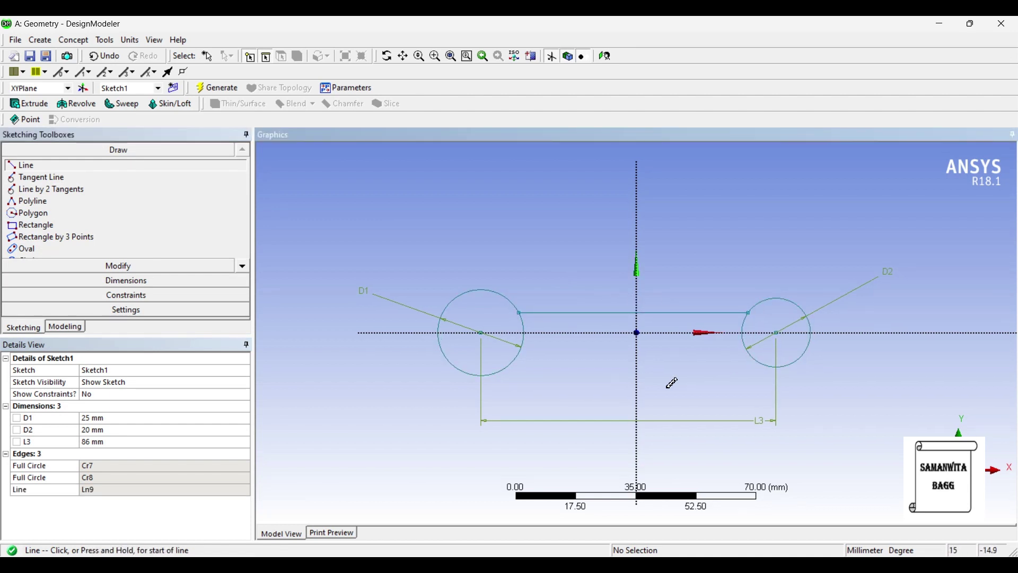
click(517, 357)
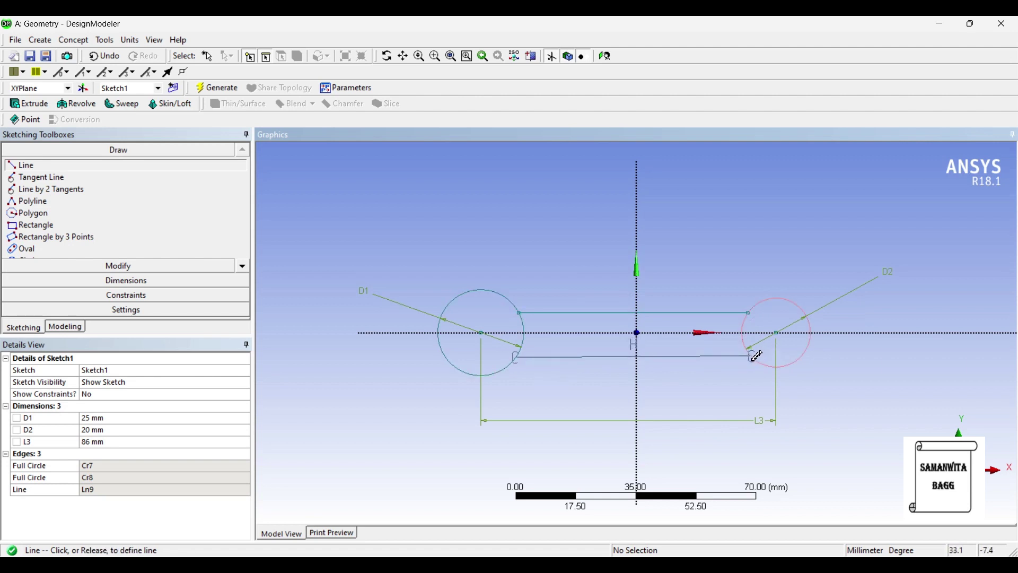
click(752, 357)
Step: Add vertical dimensions from the X axis to the upper and lower handle lines
click(97, 280)
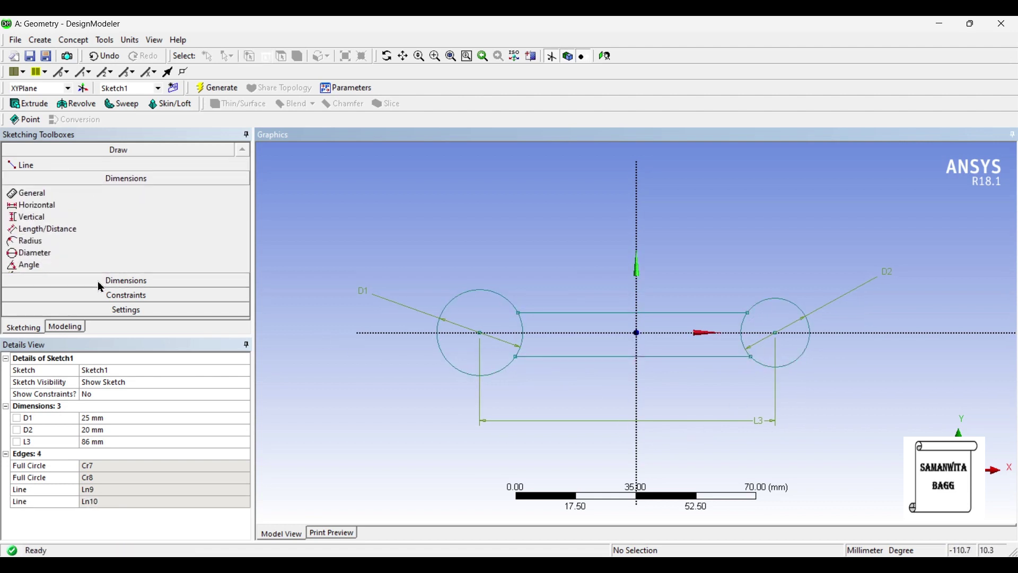
click(46, 220)
click(585, 313)
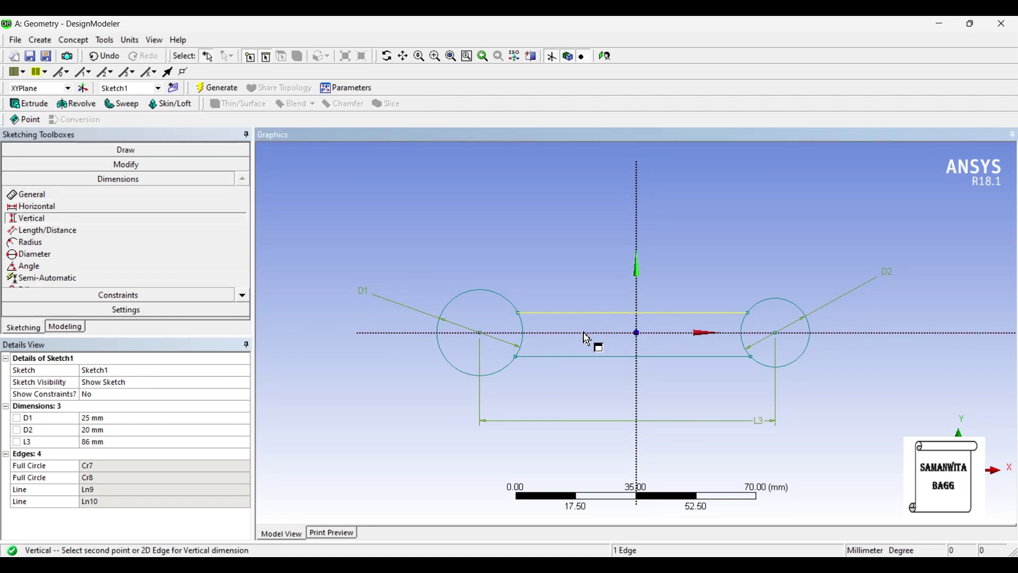
click(900, 326)
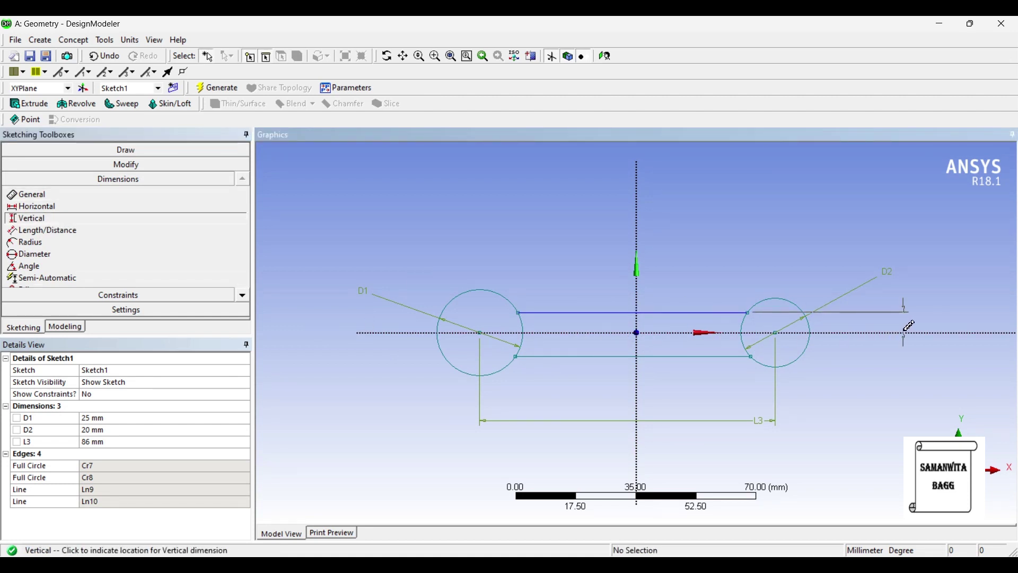
click(660, 357)
click(666, 342)
click(878, 342)
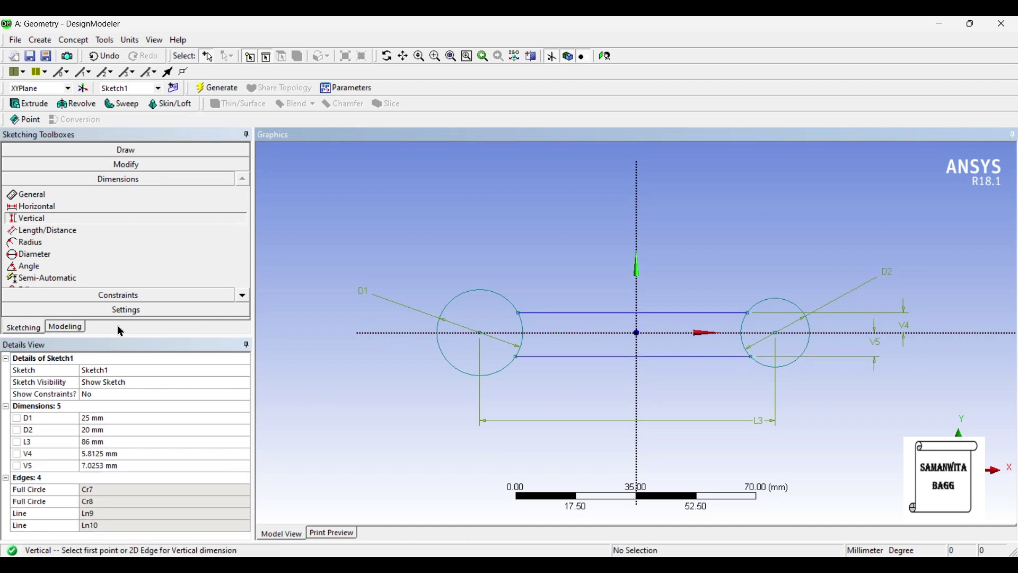
Step: Set the vertical distances of both handle lines from the X axis to 6 mm
click(120, 454)
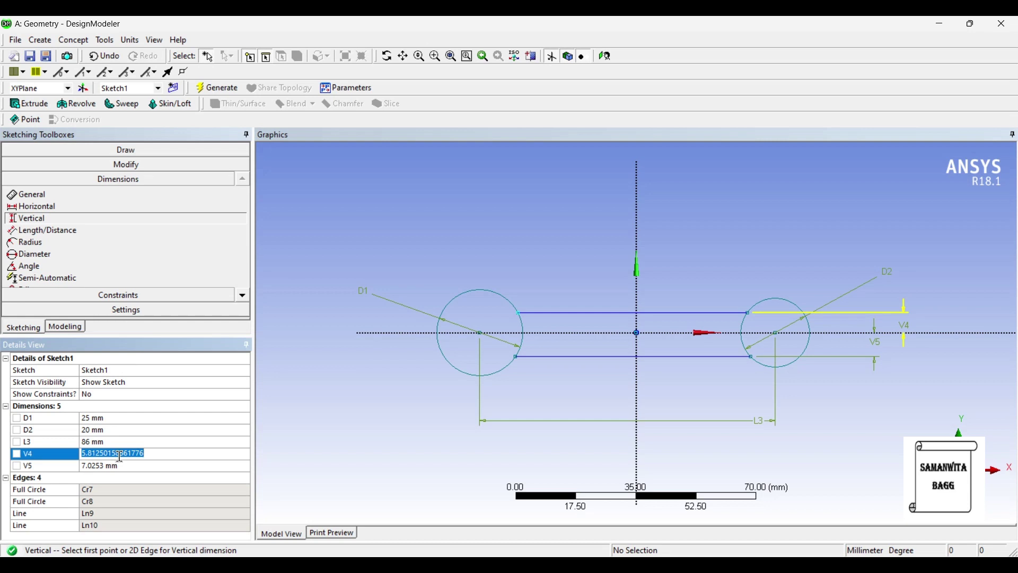
text(6)
key(Return)
click(120, 466)
text(6)
key(Return)
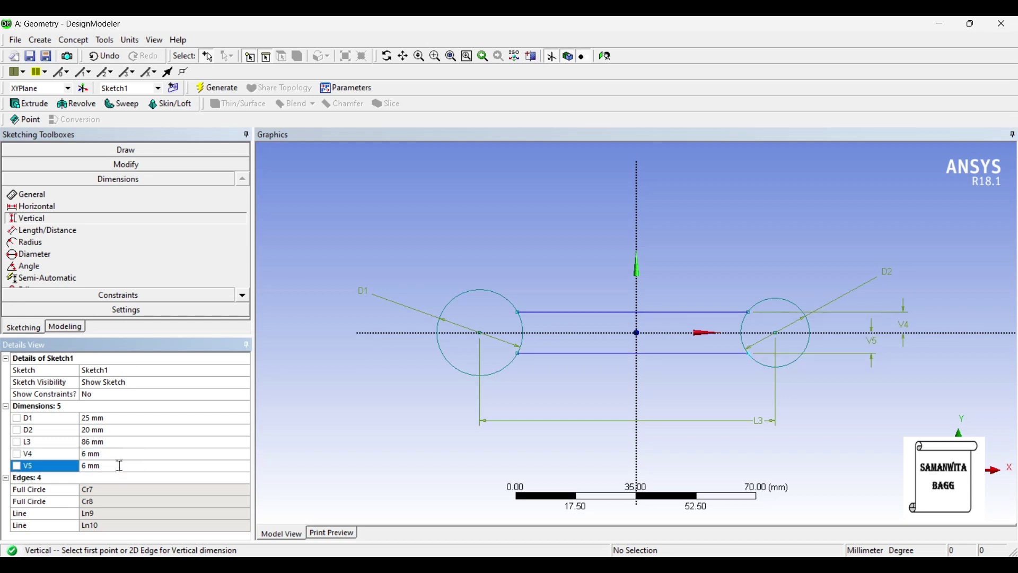
Step: Draw a six-sided polygon inside the 20 mm circle, centred on that circle's centre
click(123, 151)
click(56, 213)
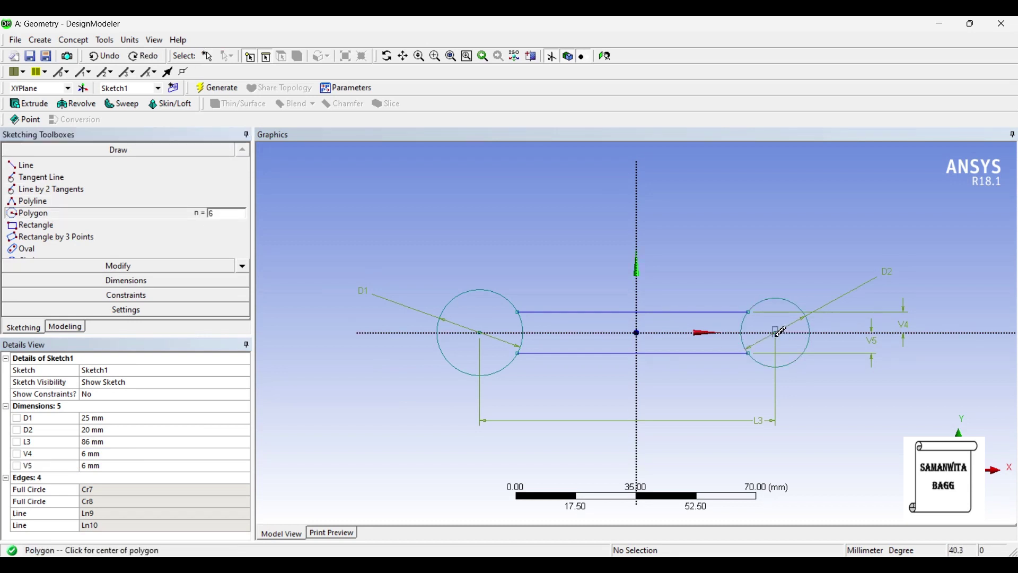
click(777, 331)
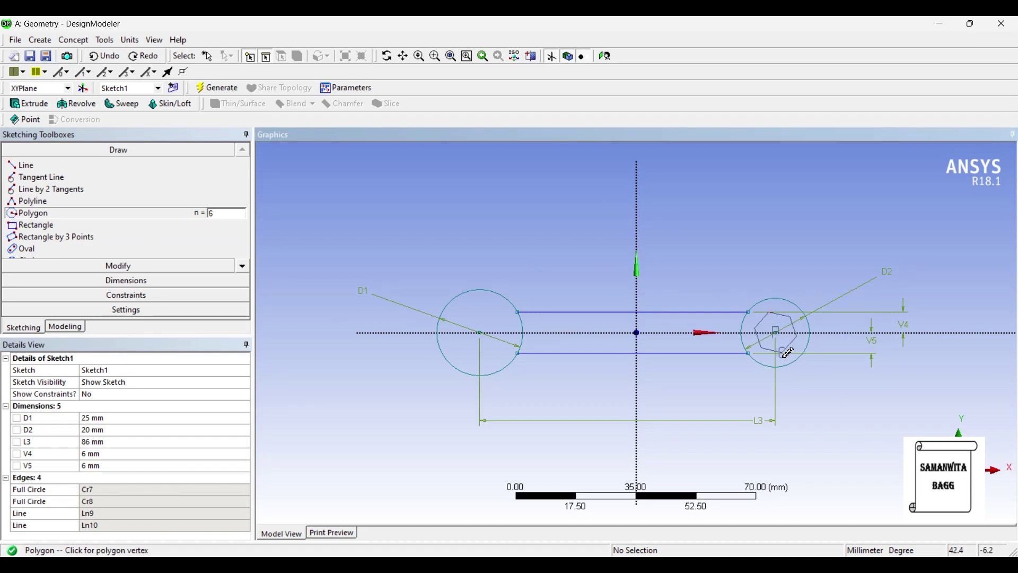
click(788, 353)
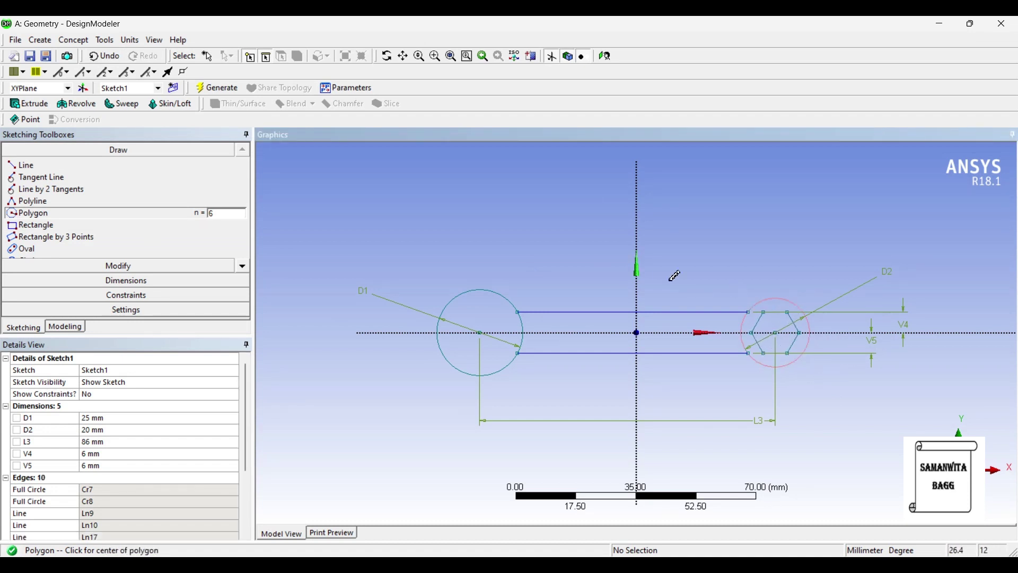
Step: Draw a rectangle about 27 mm by 7.5 mm from outside the 25 mm circle, across the X axis, up to the circle's centre
click(127, 284)
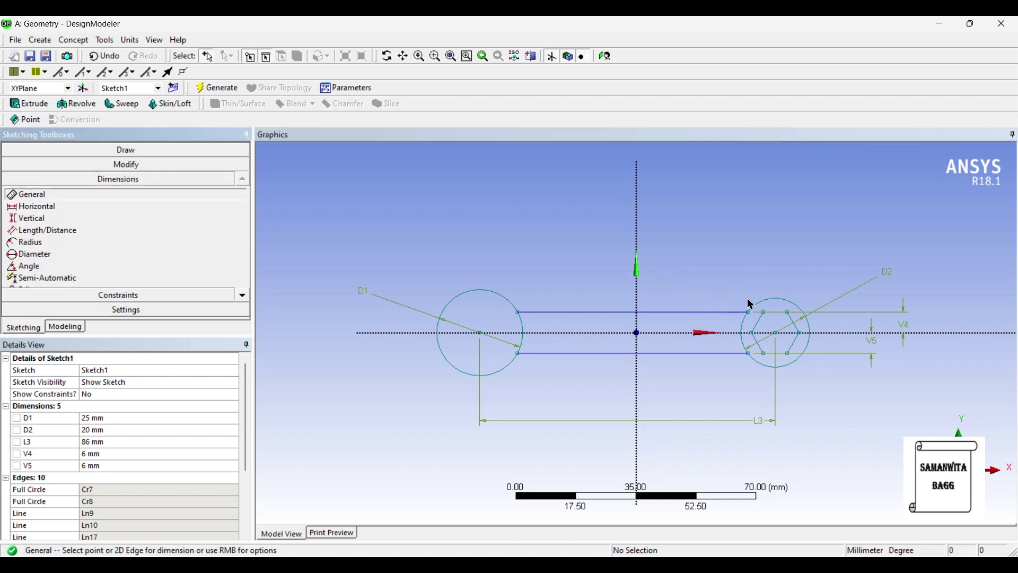
click(112, 151)
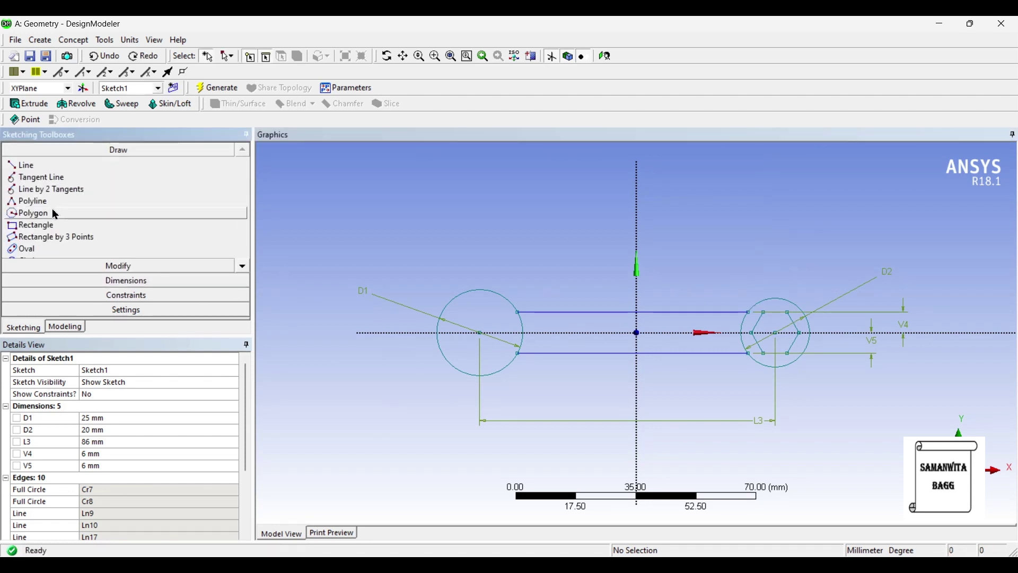
click(49, 226)
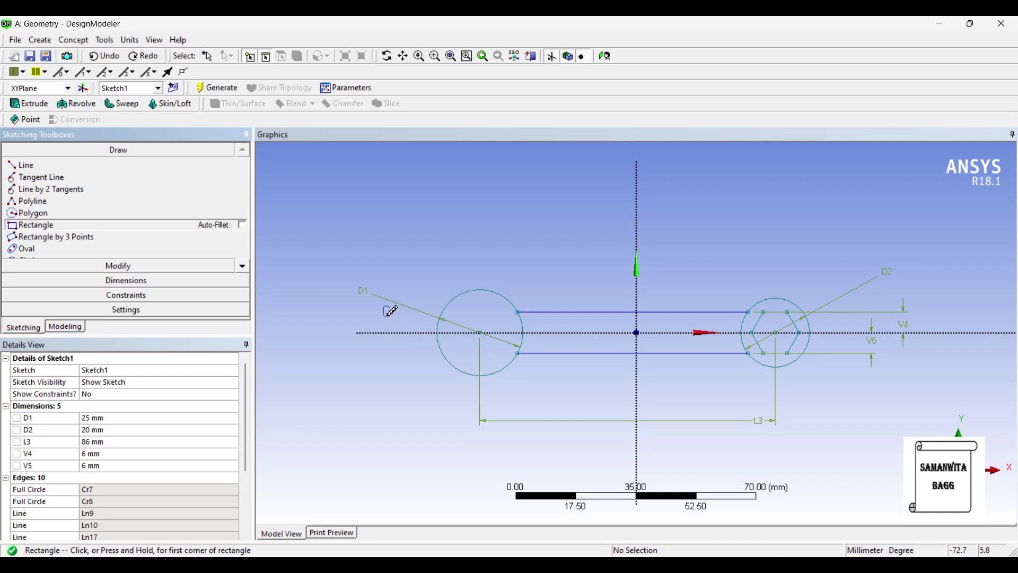
click(387, 323)
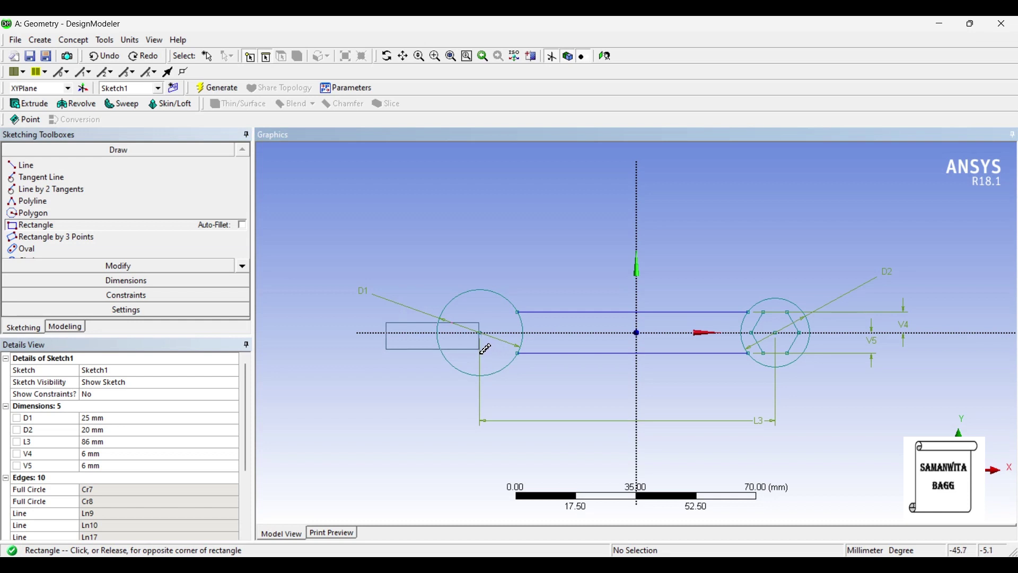
click(481, 350)
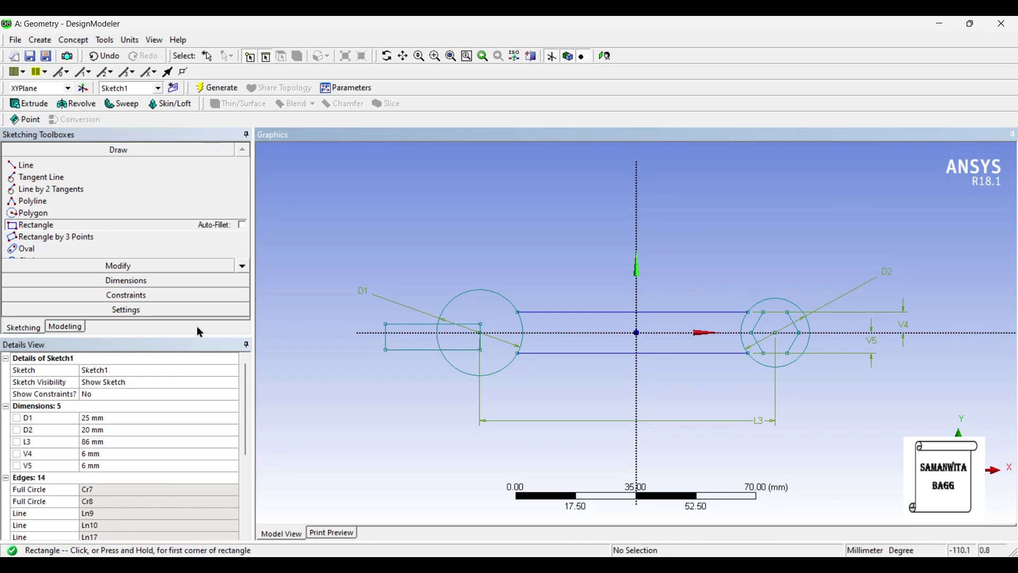
Step: Dimension the distances from the X axis to the rectangle's upper and lower edges
click(132, 281)
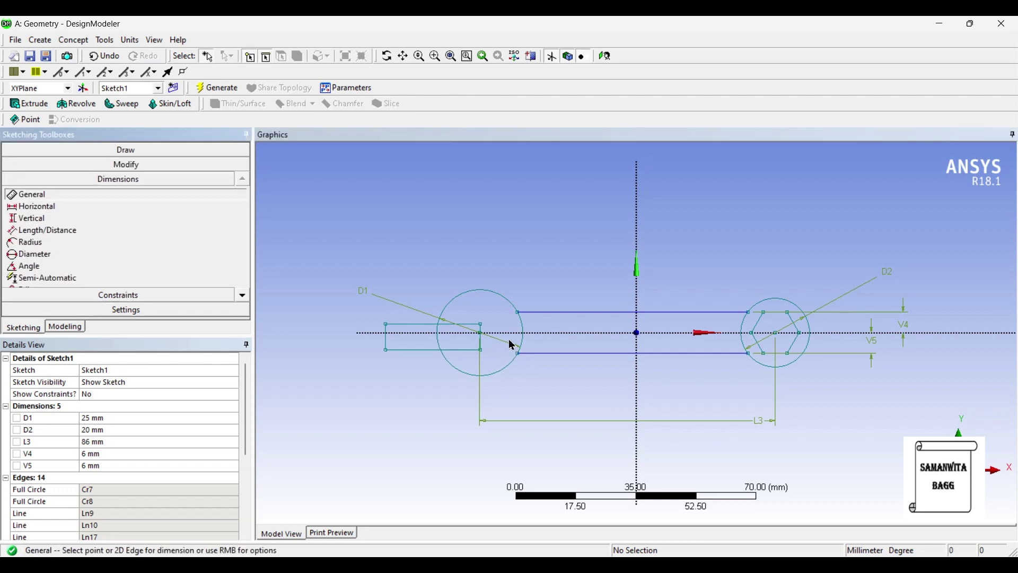
click(428, 333)
click(423, 324)
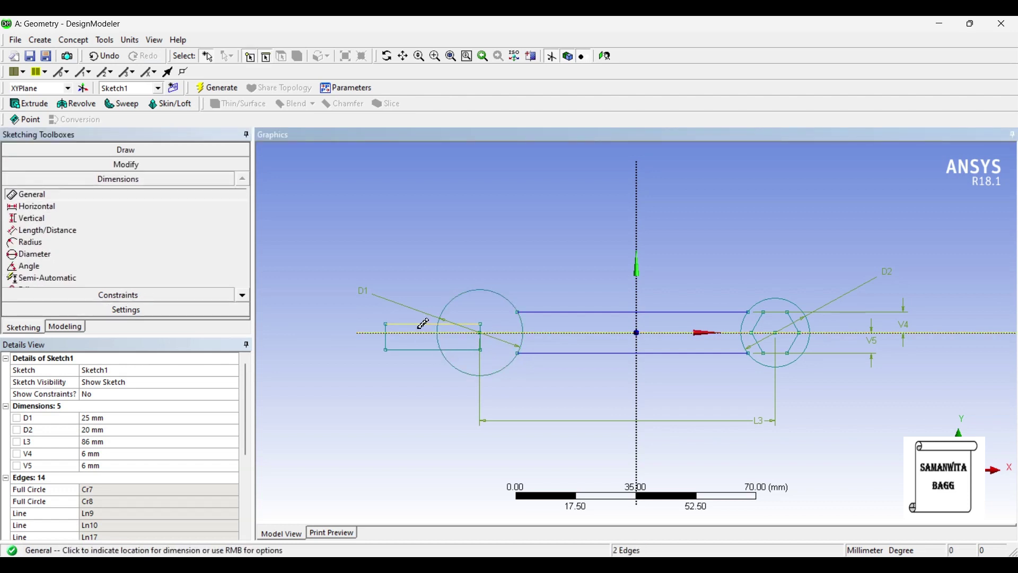
click(371, 323)
click(423, 350)
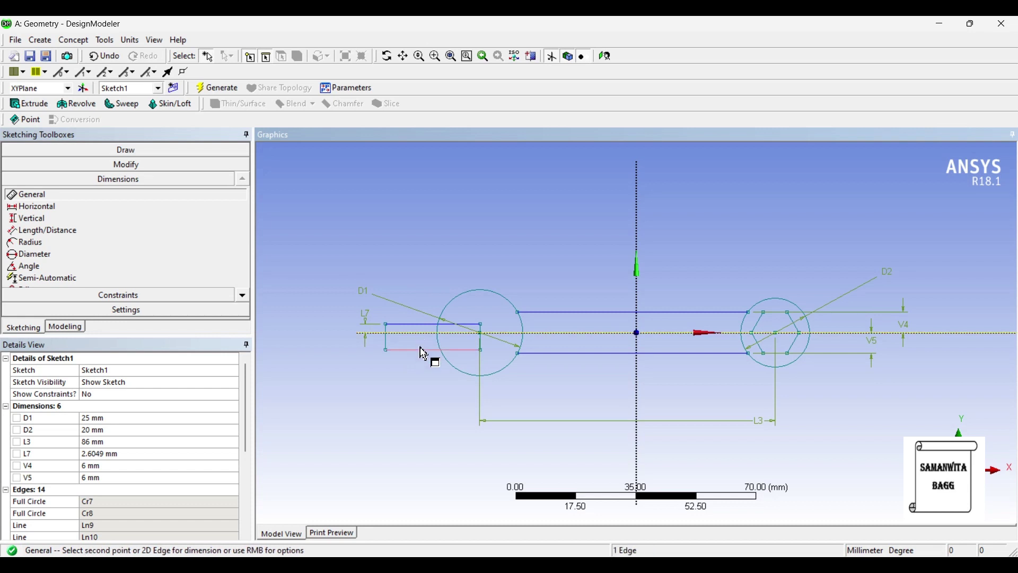
click(386, 349)
click(358, 353)
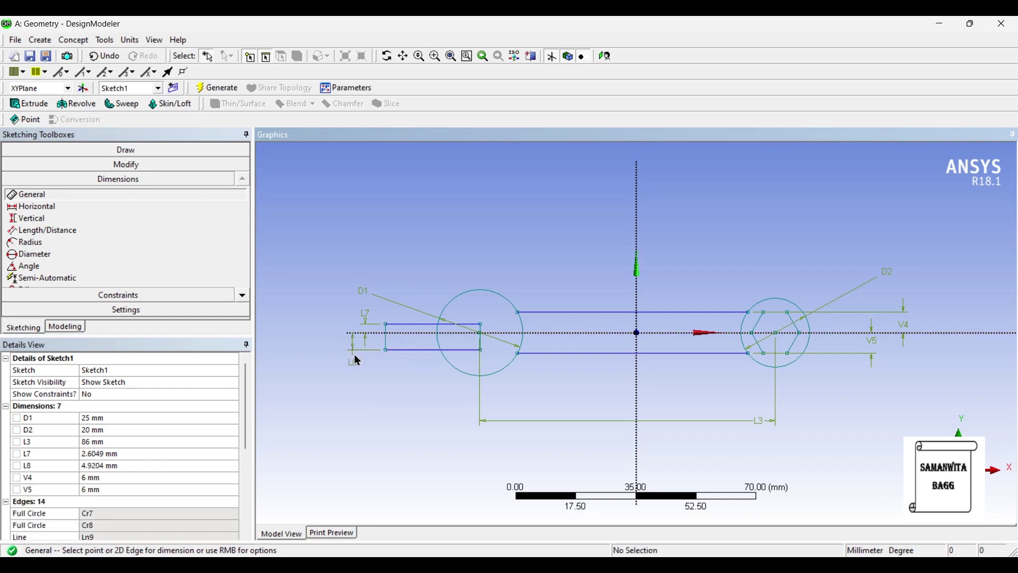
Step: Set the distances of the rectangle's upper and lower edges from the X axis to 6 mm each
click(115, 454)
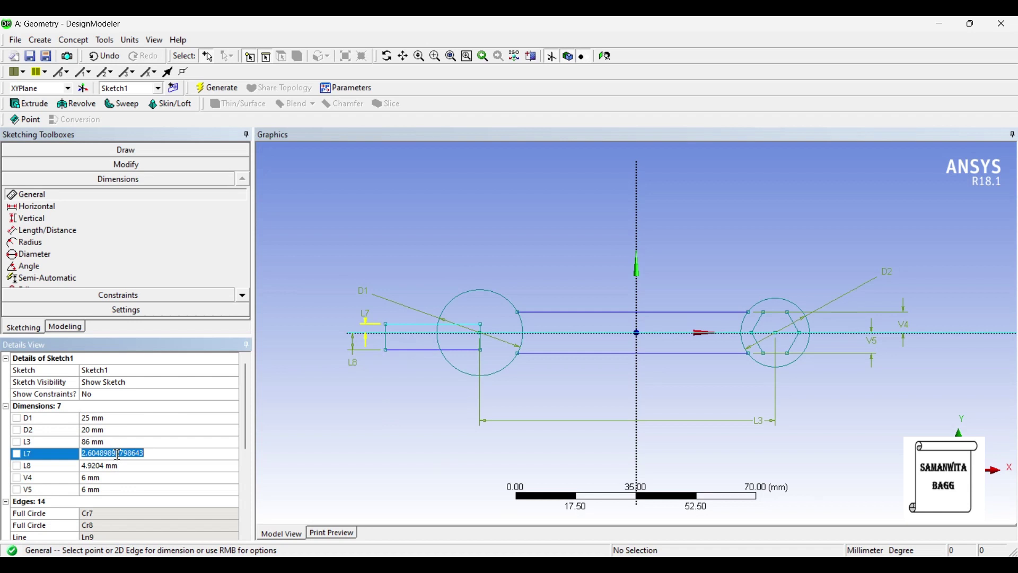
text(4)
key(Return)
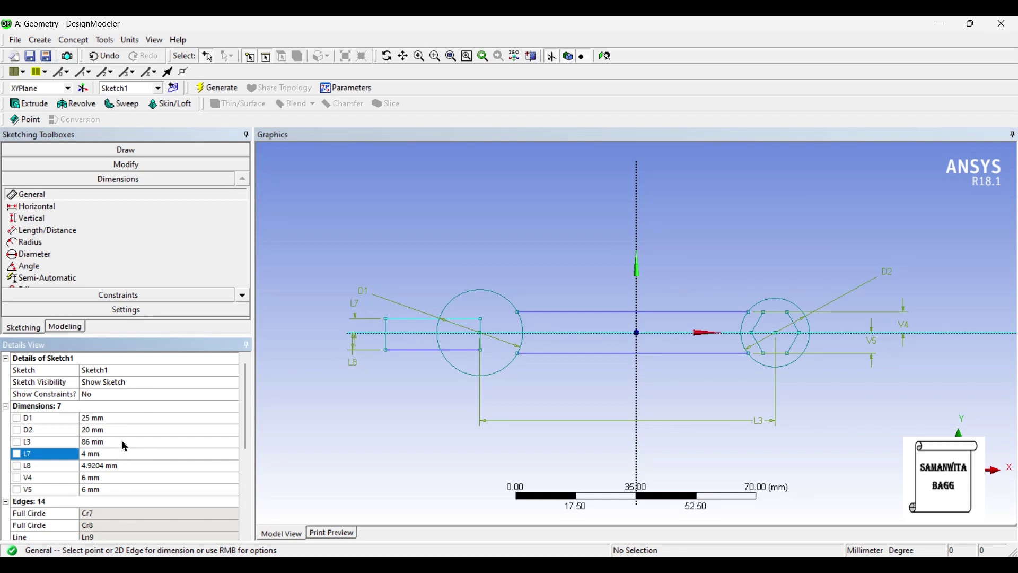
text(6)
key(Return)
click(111, 466)
text(6)
key(Return)
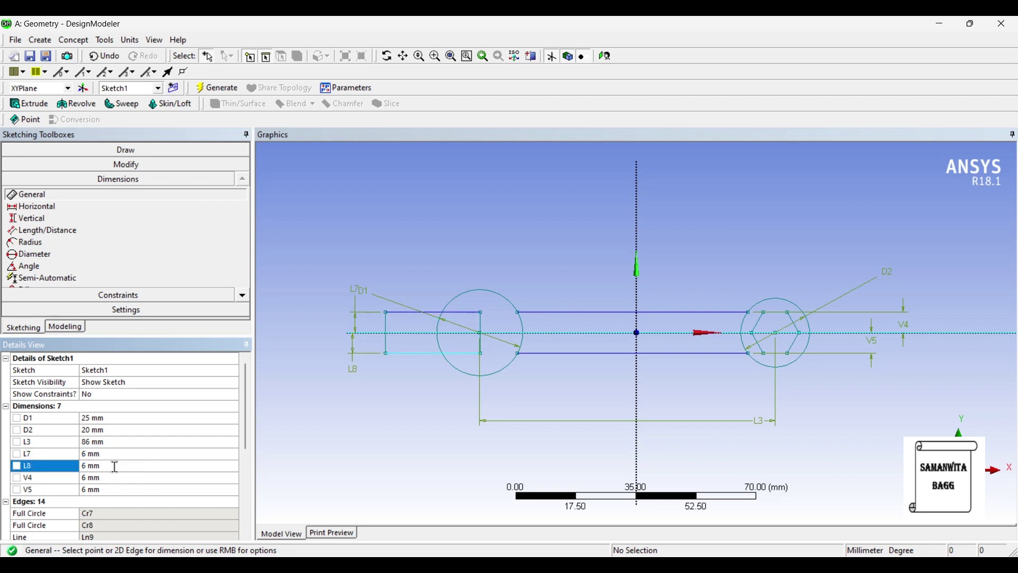
Step: Trim the rectangle's parts outside the 25 mm circle and the circle's arc between them to open the jaw
click(133, 166)
click(56, 217)
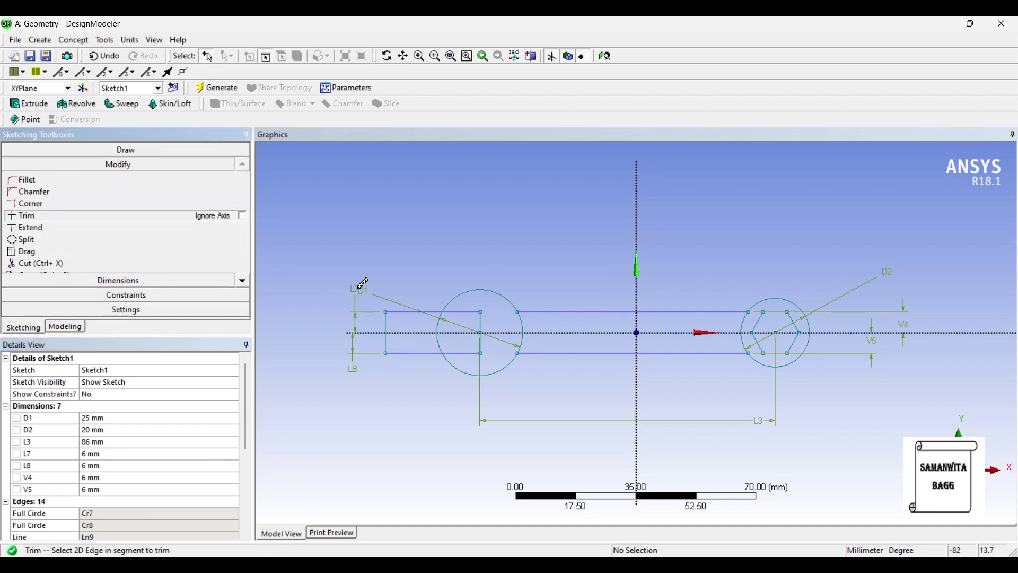
click(404, 317)
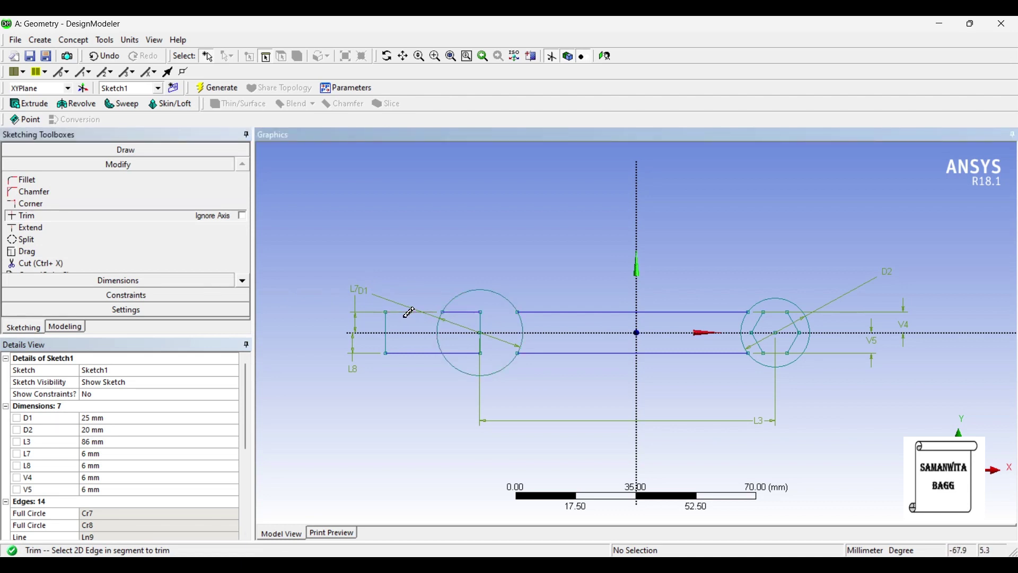
click(392, 323)
click(393, 344)
click(443, 326)
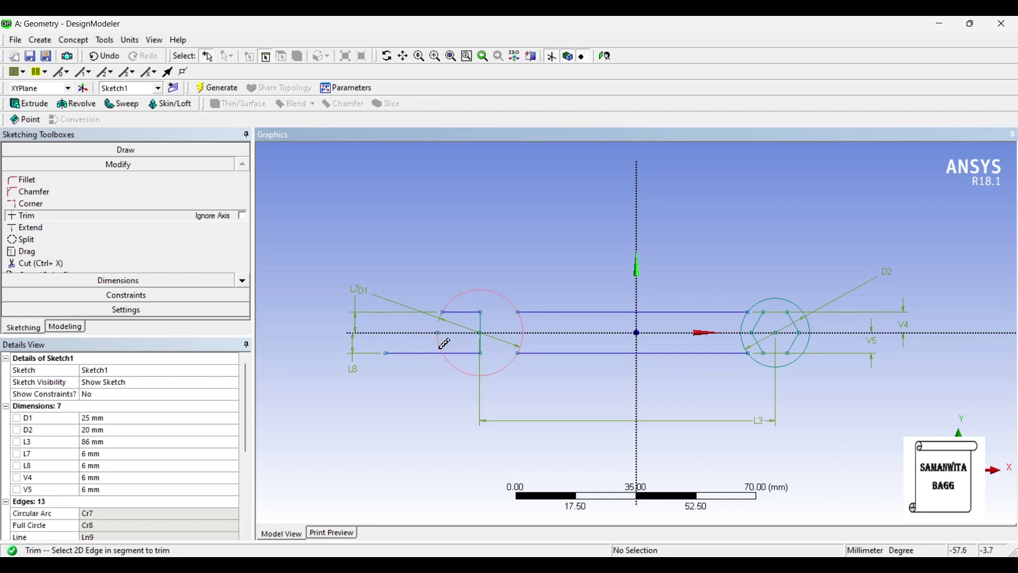
click(423, 353)
Step: Trim the arcs of both circles that lie between the upper and lower handle lines
click(524, 331)
click(750, 325)
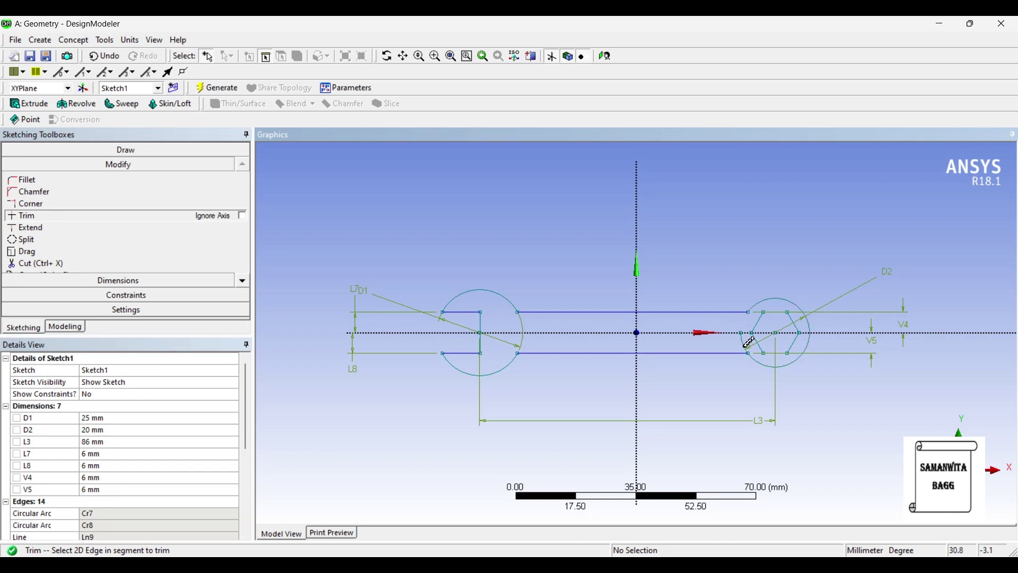
click(748, 345)
Step: Fillet the two junctions between the handle lines and the 25 mm open-end head with a 2.5 mm radius
click(102, 185)
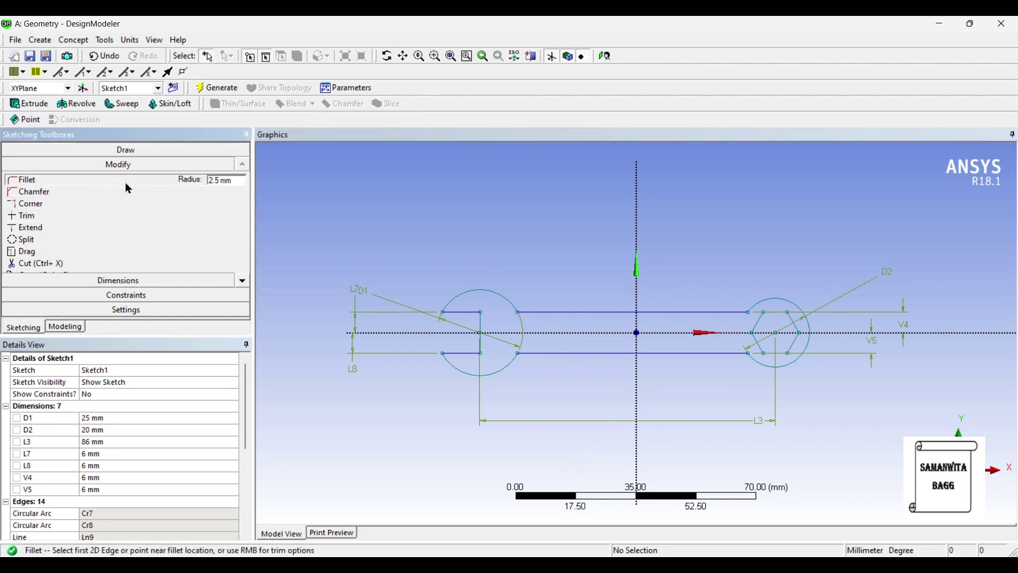
click(521, 312)
click(523, 325)
click(530, 363)
Step: Fillet the two inner corners of the open jaw with a 2.5 mm radius
click(483, 325)
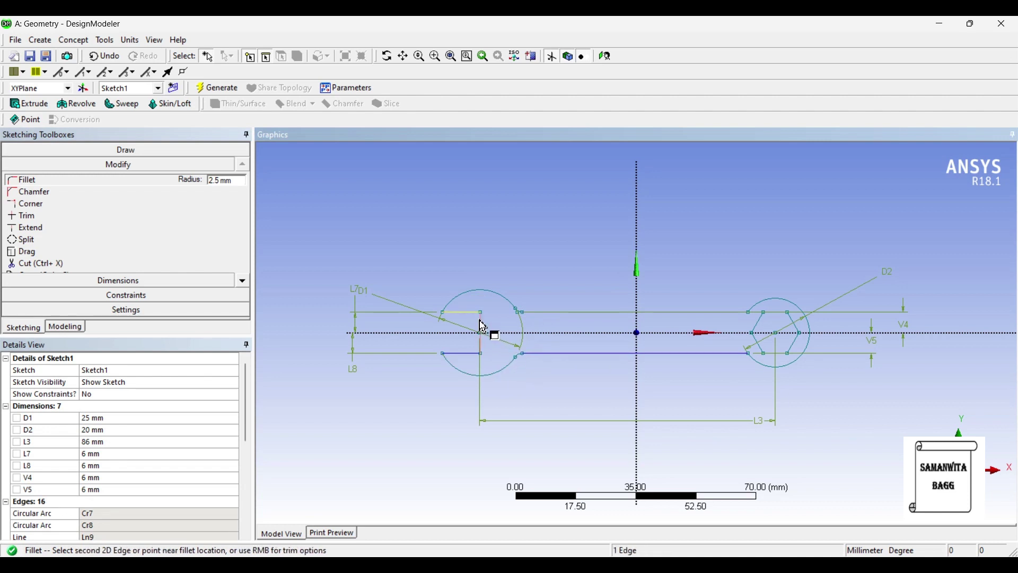
click(481, 332)
click(467, 354)
click(481, 348)
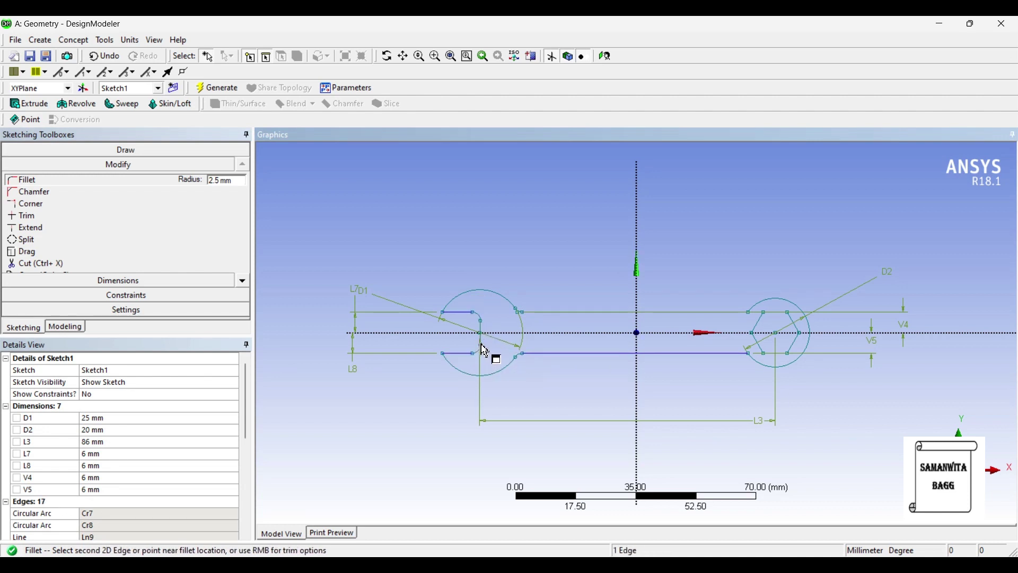
Step: Fillet the two junctions between the handle lines and the 20 mm ring head with a 2.5 mm radius
click(730, 314)
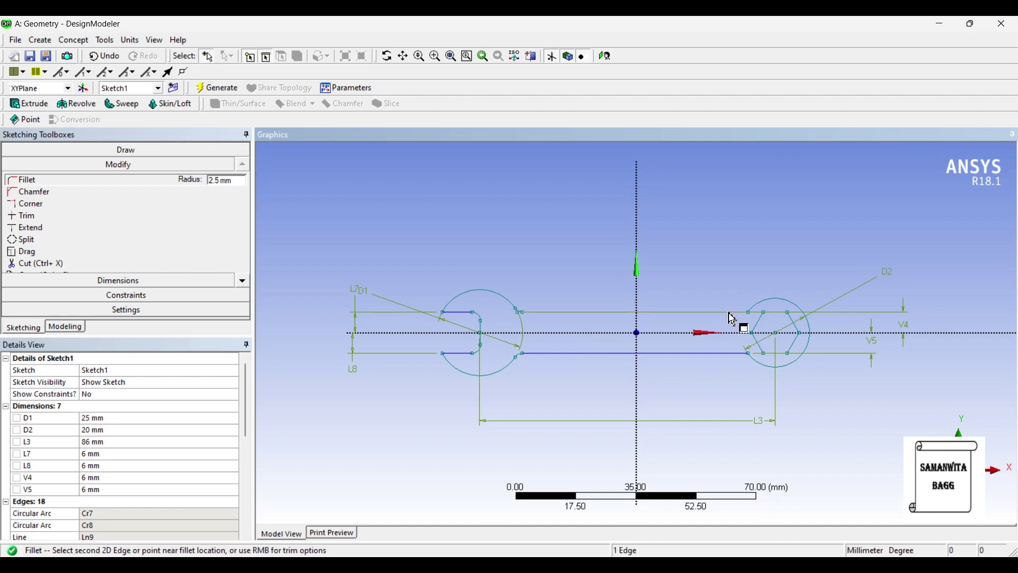
click(757, 311)
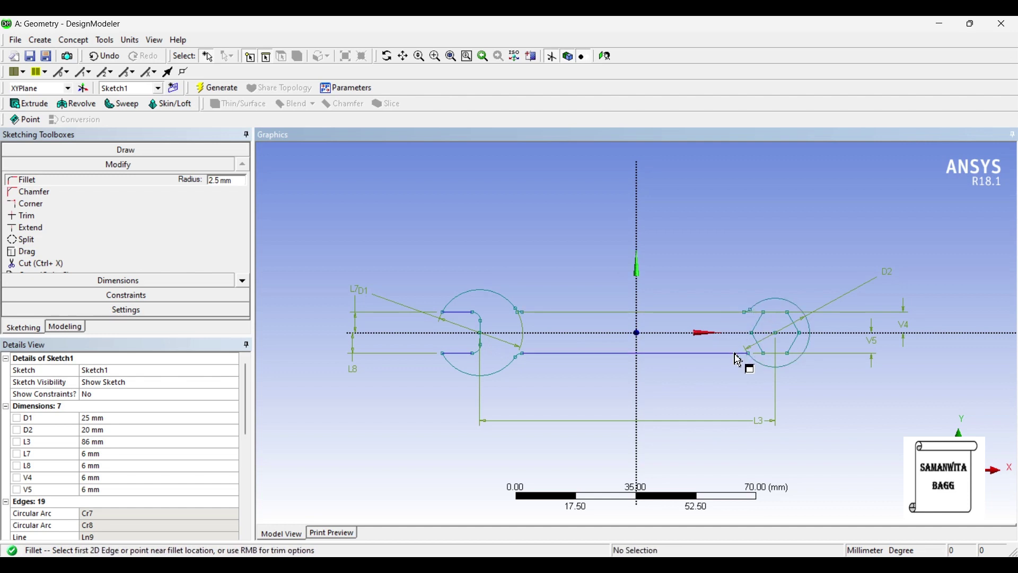
click(736, 354)
click(760, 364)
Step: Create a surface from Sketch1 with Surfaces From Sketches, using Add Material, and generate it
click(65, 327)
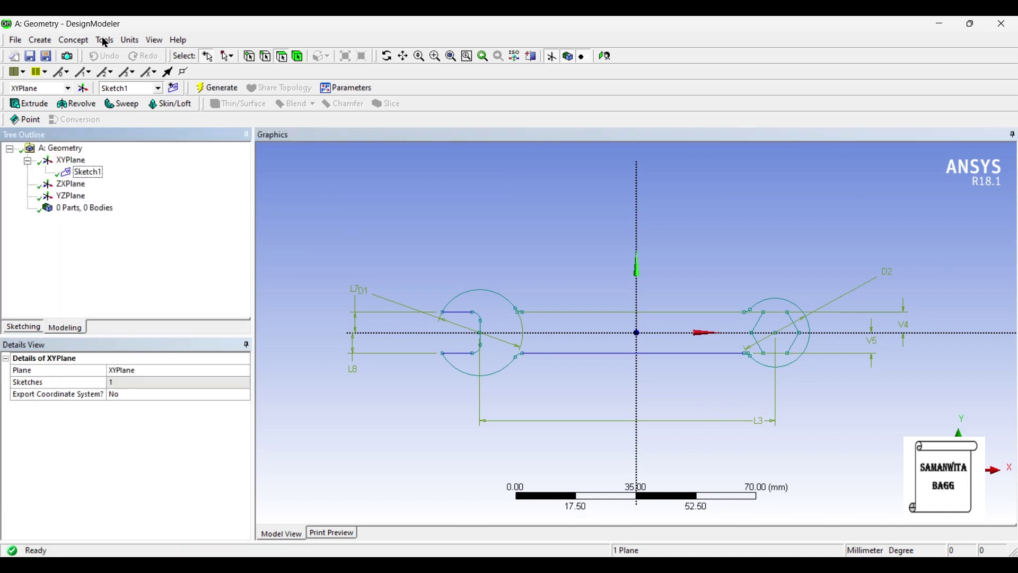
click(74, 40)
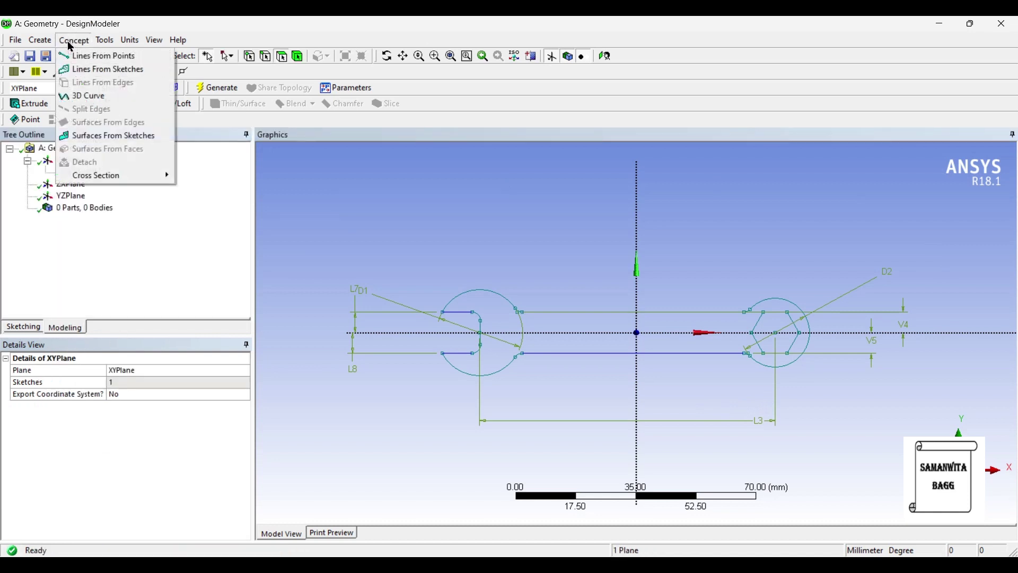
click(129, 141)
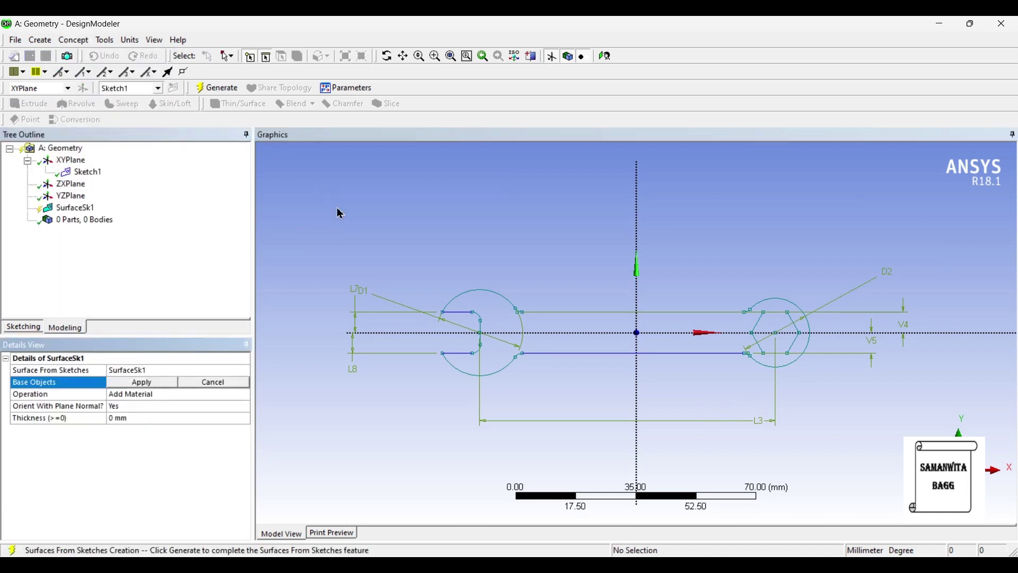
click(80, 174)
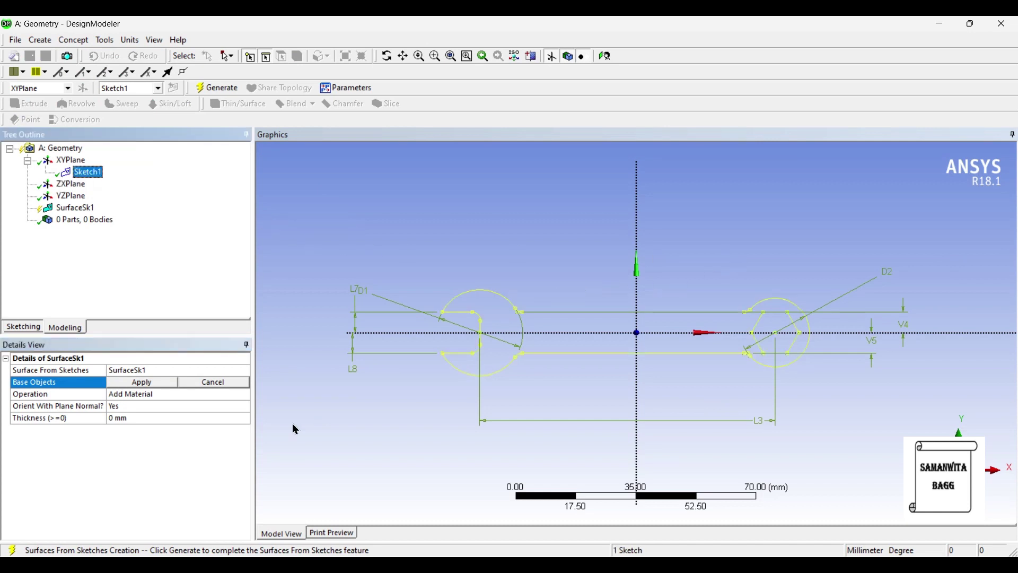
click(113, 383)
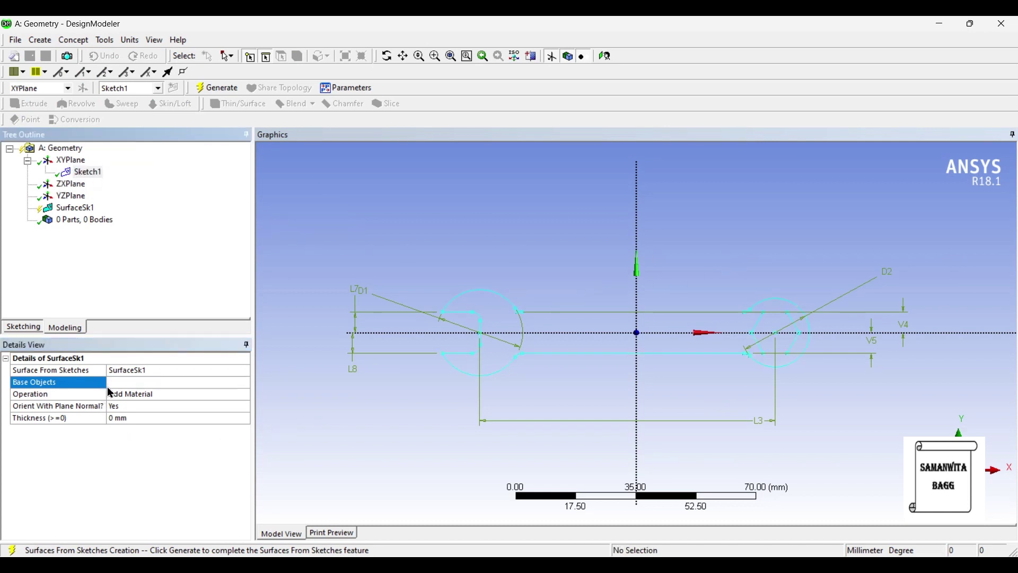
click(223, 90)
middle_drag(584, 260, 589, 279)
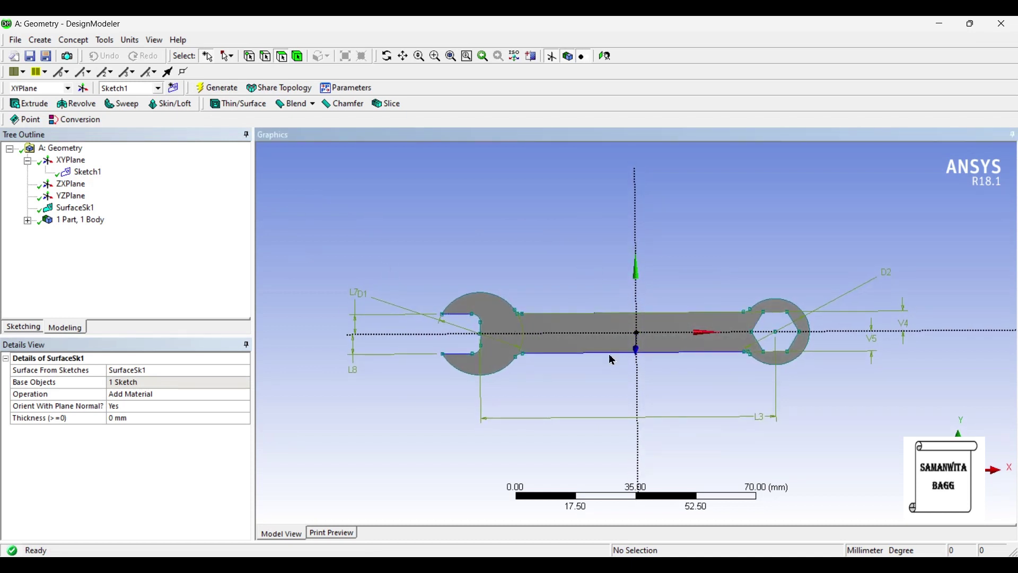
Step: Extrude Sketch1 to a depth of 2 mm in the normal direction with Add Material and generate the body
click(29, 104)
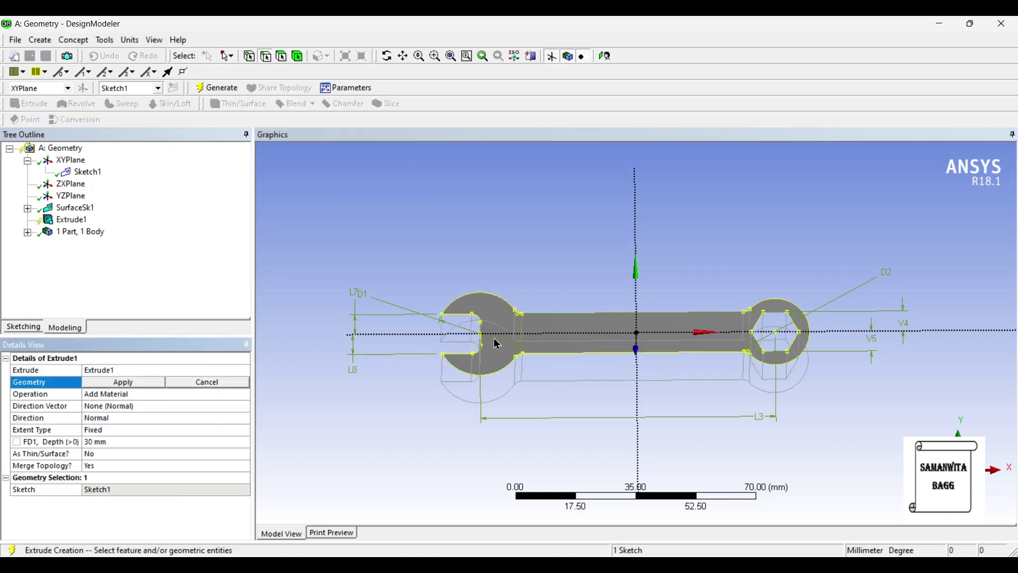
click(118, 387)
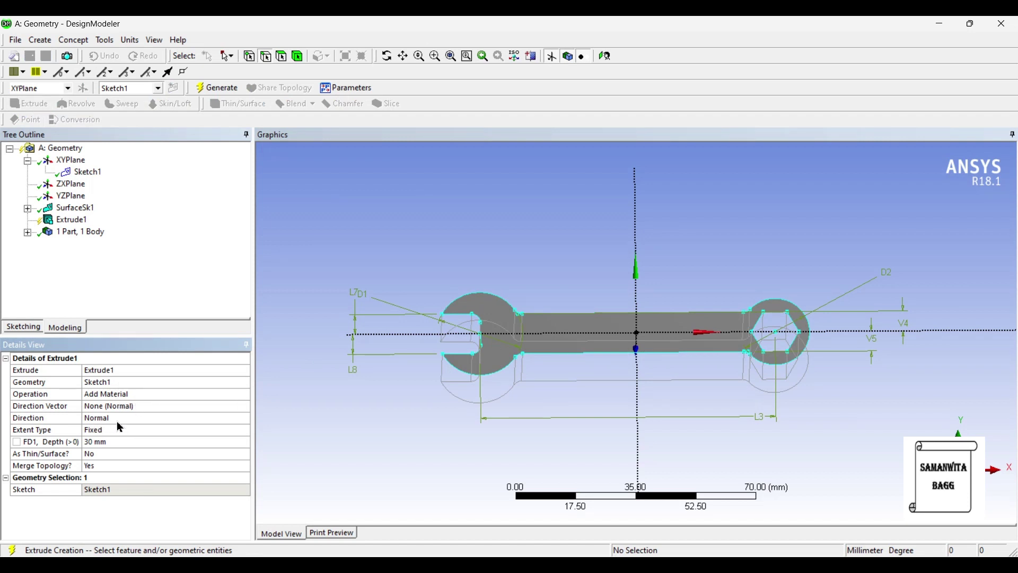
click(109, 441)
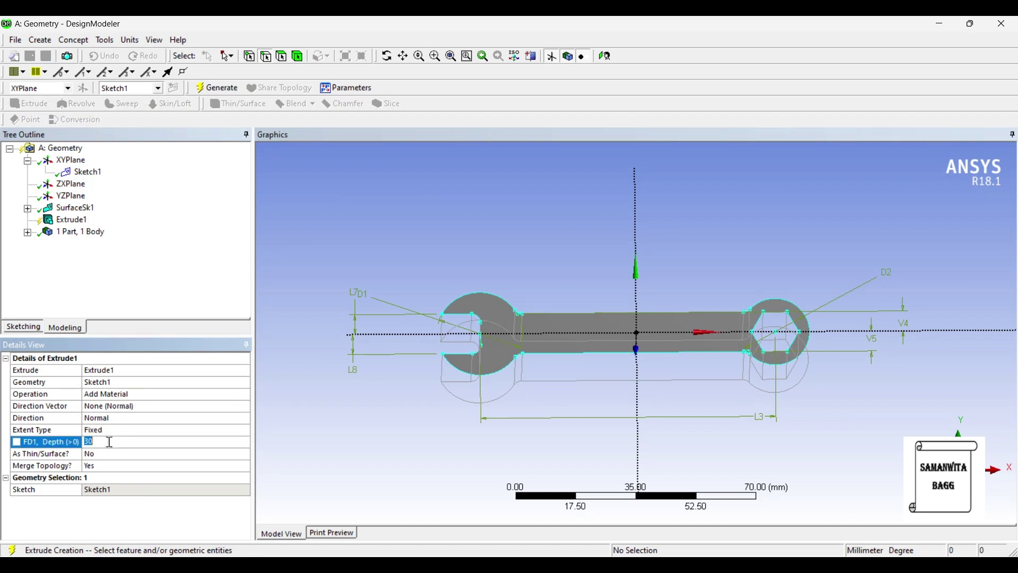
text(2)
key(Return)
mouse_move(647, 409)
middle_down()
mouse_move(655, 439)
mouse_move(642, 413)
middle_up()
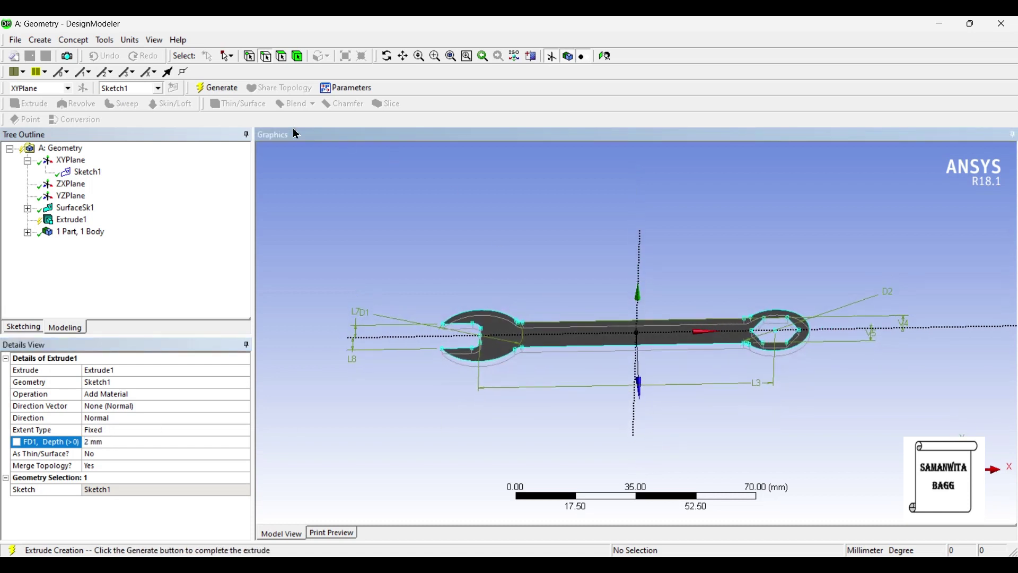
click(219, 88)
Step: Hide Sketch1 so that only the wrench bodies are displayed without sketch lines and dimensions
middle_drag(602, 363, 605, 297)
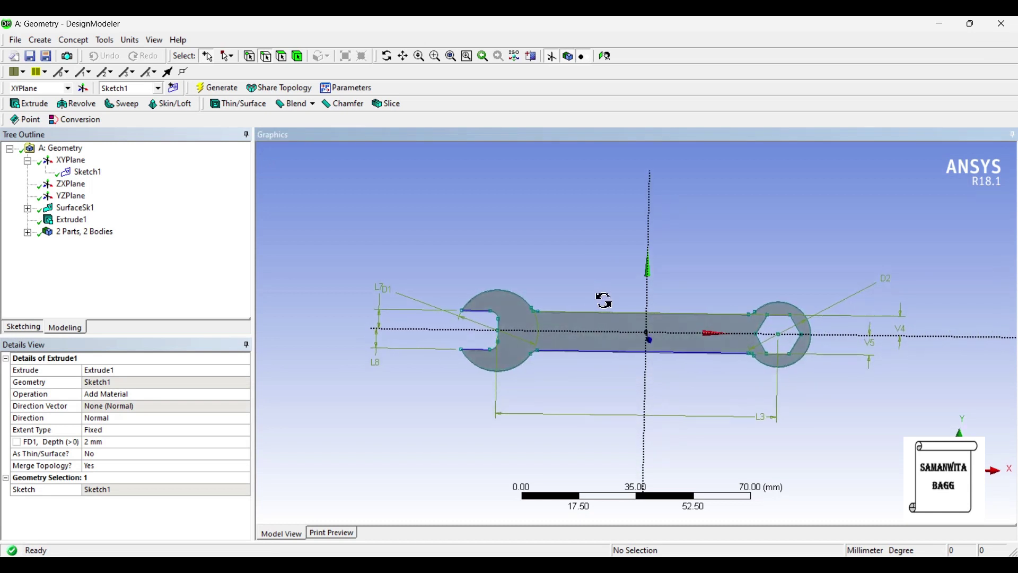
scroll(601, 332, up, 2)
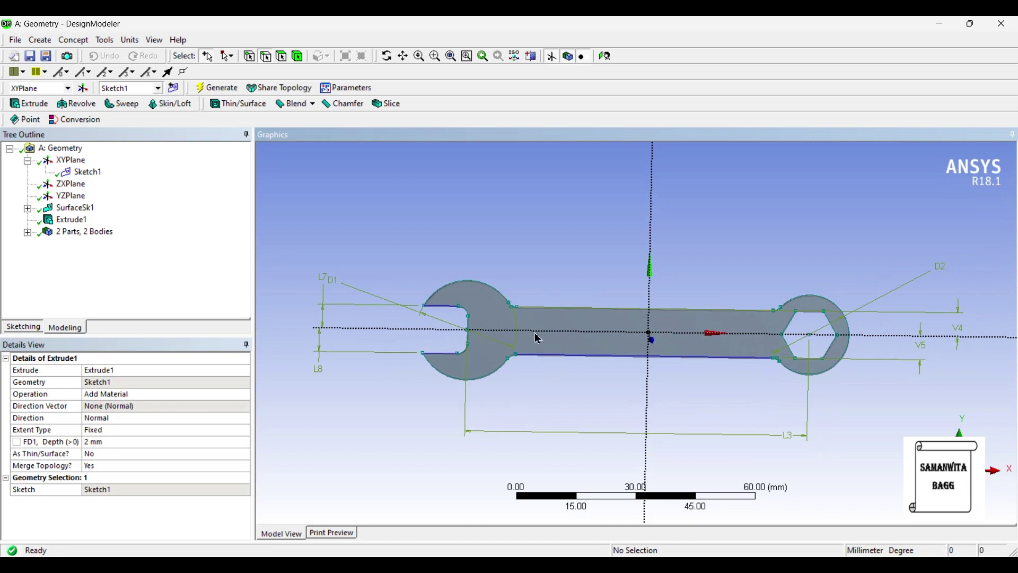
scroll(527, 338, down, 2)
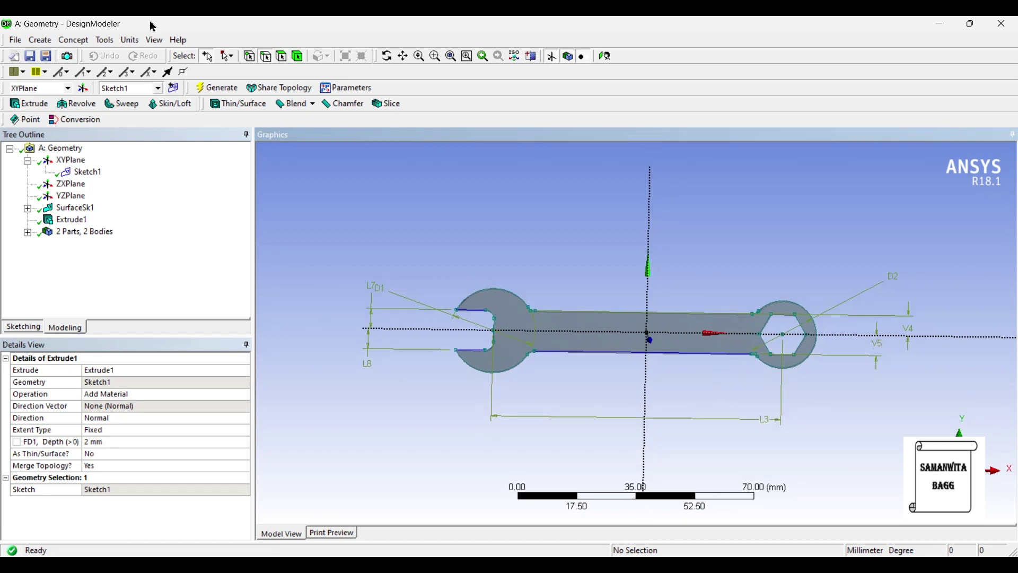
right_click(91, 175)
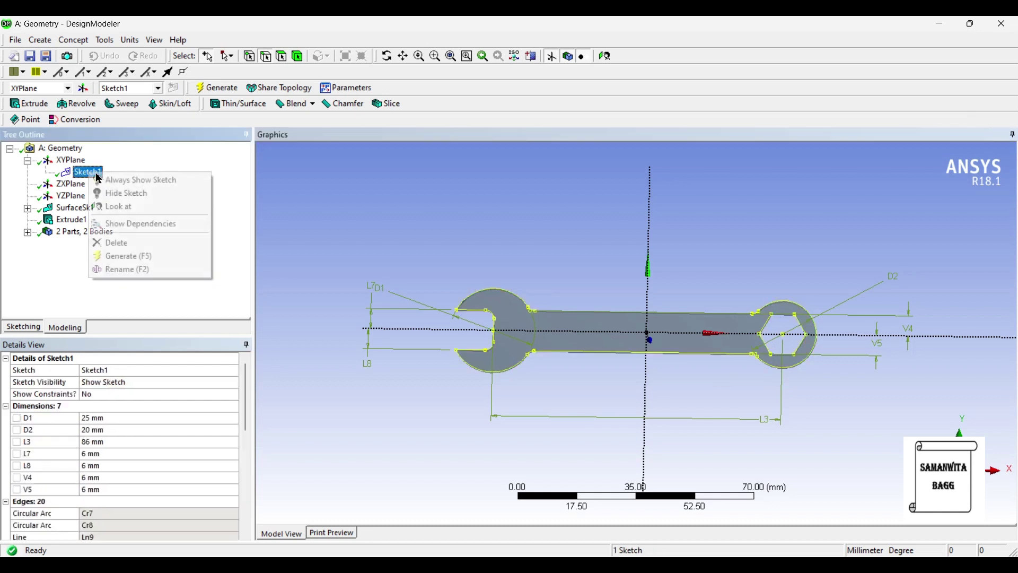
click(133, 200)
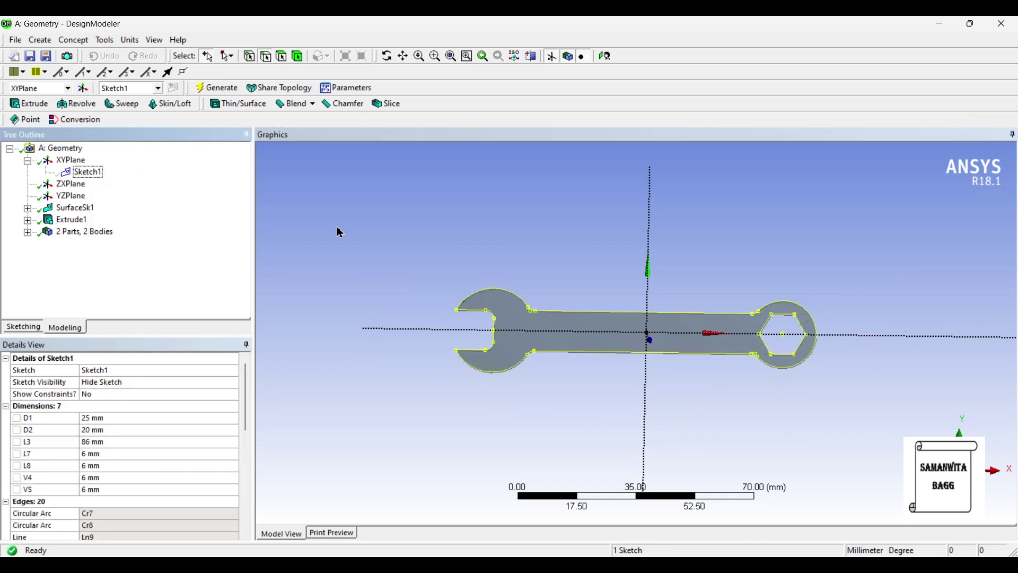
click(791, 278)
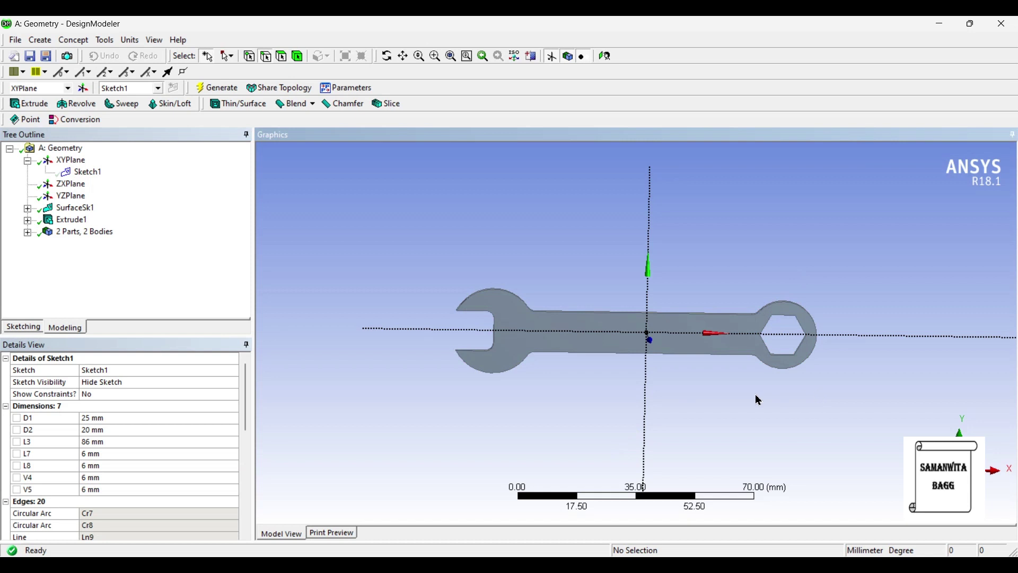
scroll(719, 387, down, 1)
scroll(689, 399, up, 1)
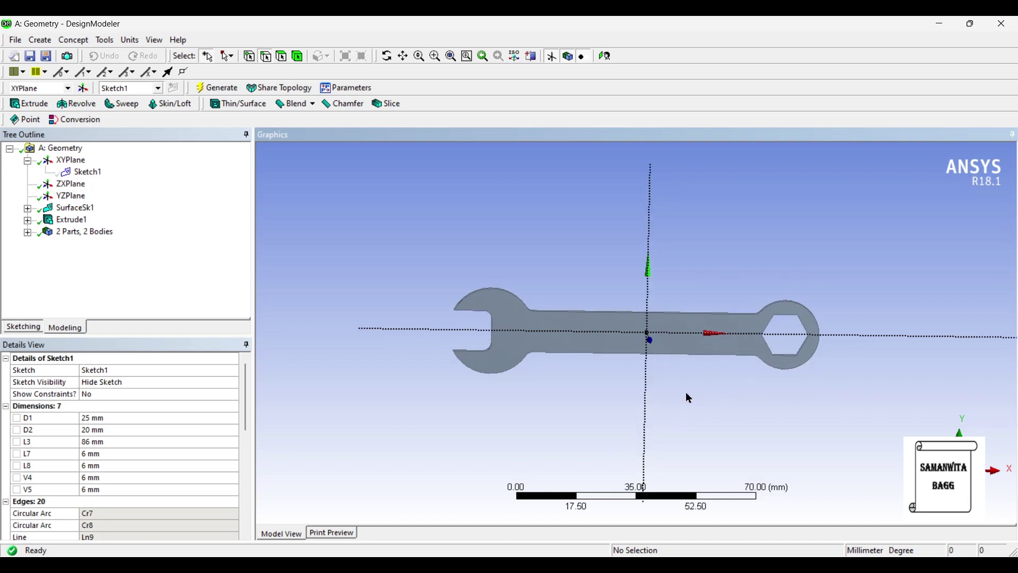
middle_drag(686, 393, 687, 385)
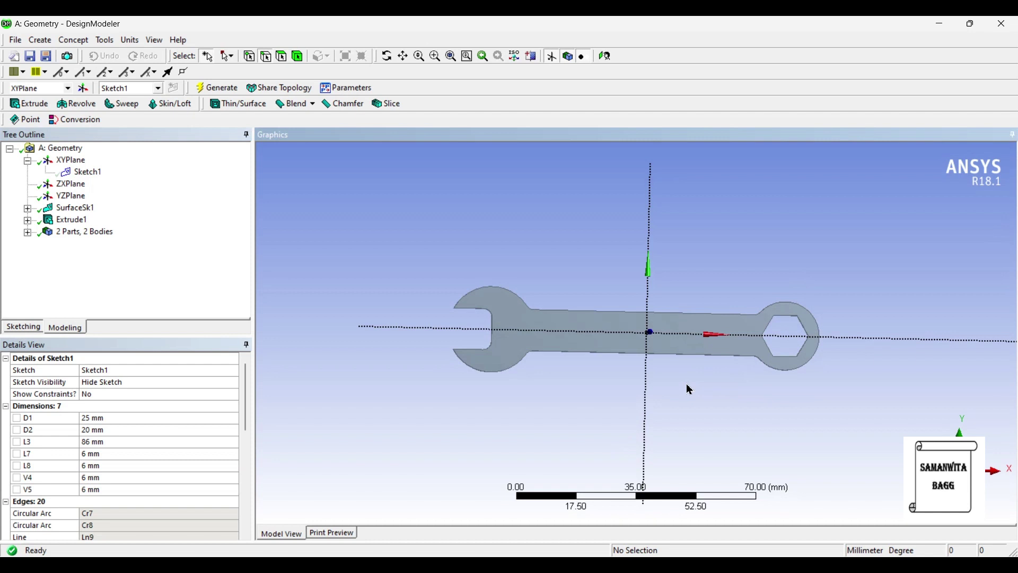